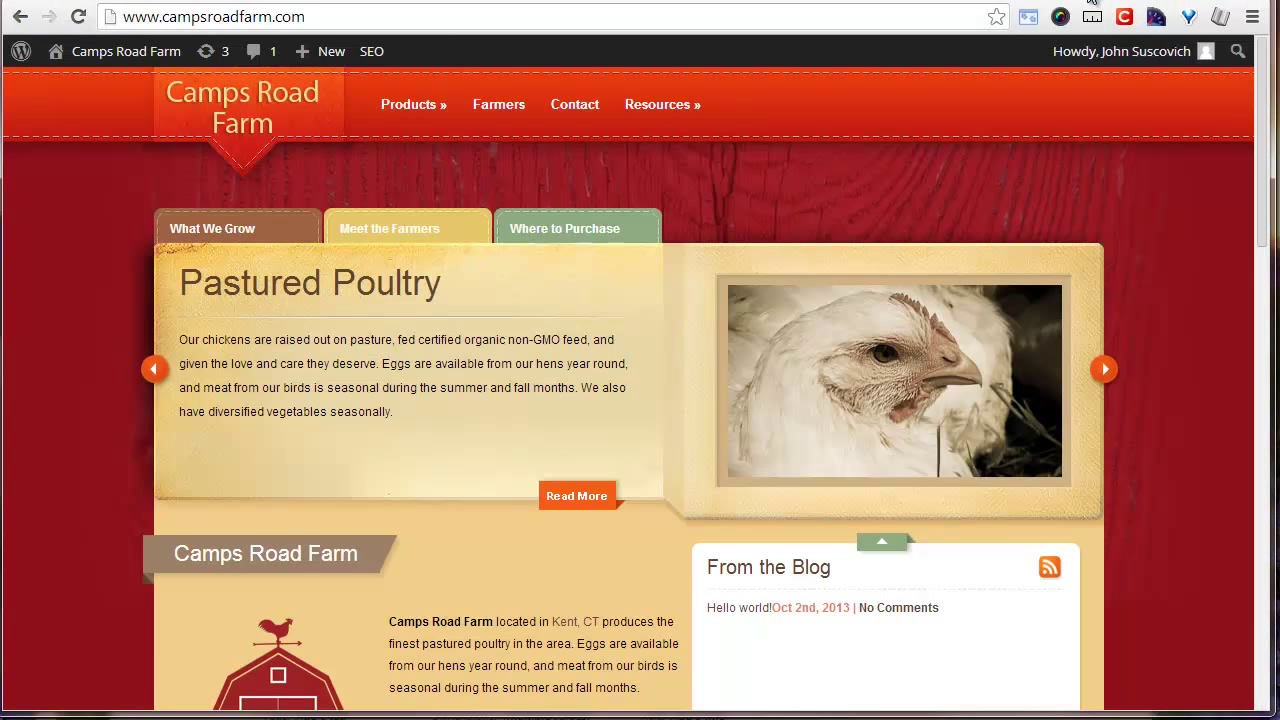
# Scroll the campsroadfarm.com homepage to read the farm description and the From the Blog box
pyautogui.scroll(-8, 1075, 480)
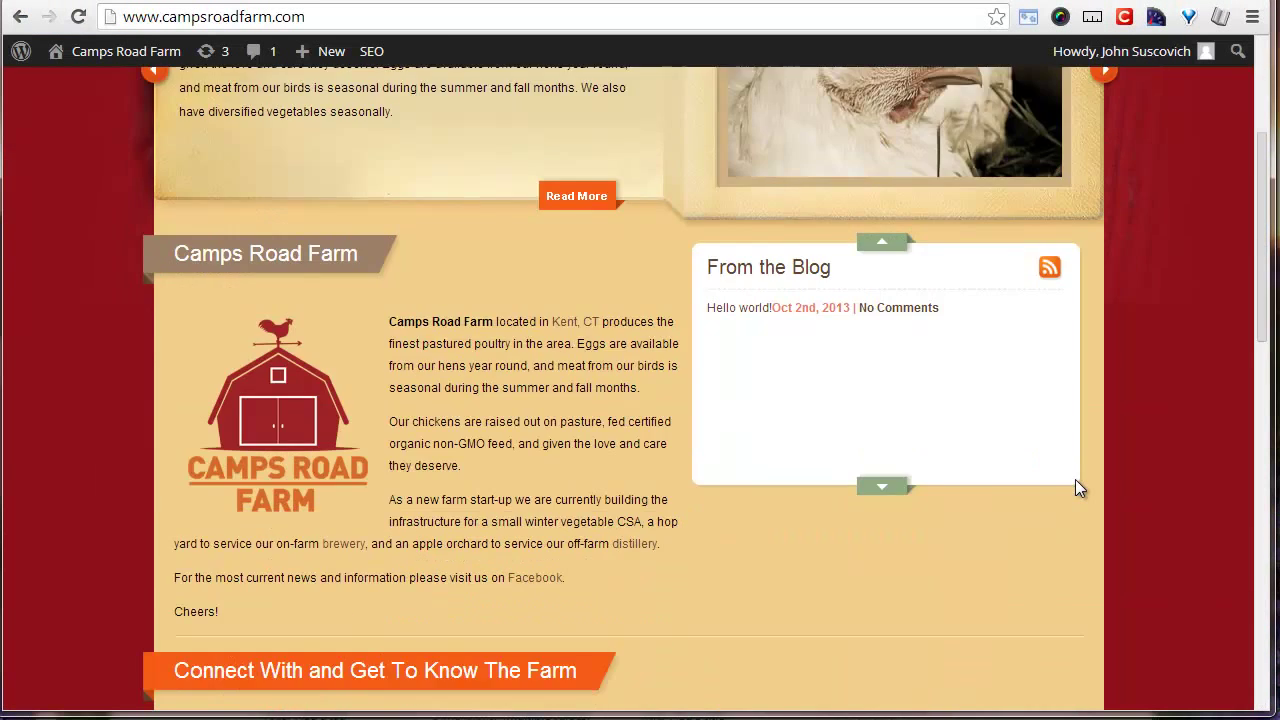
pyautogui.scroll(-5, 1078, 487)
pyautogui.scroll(13, 1078, 487)
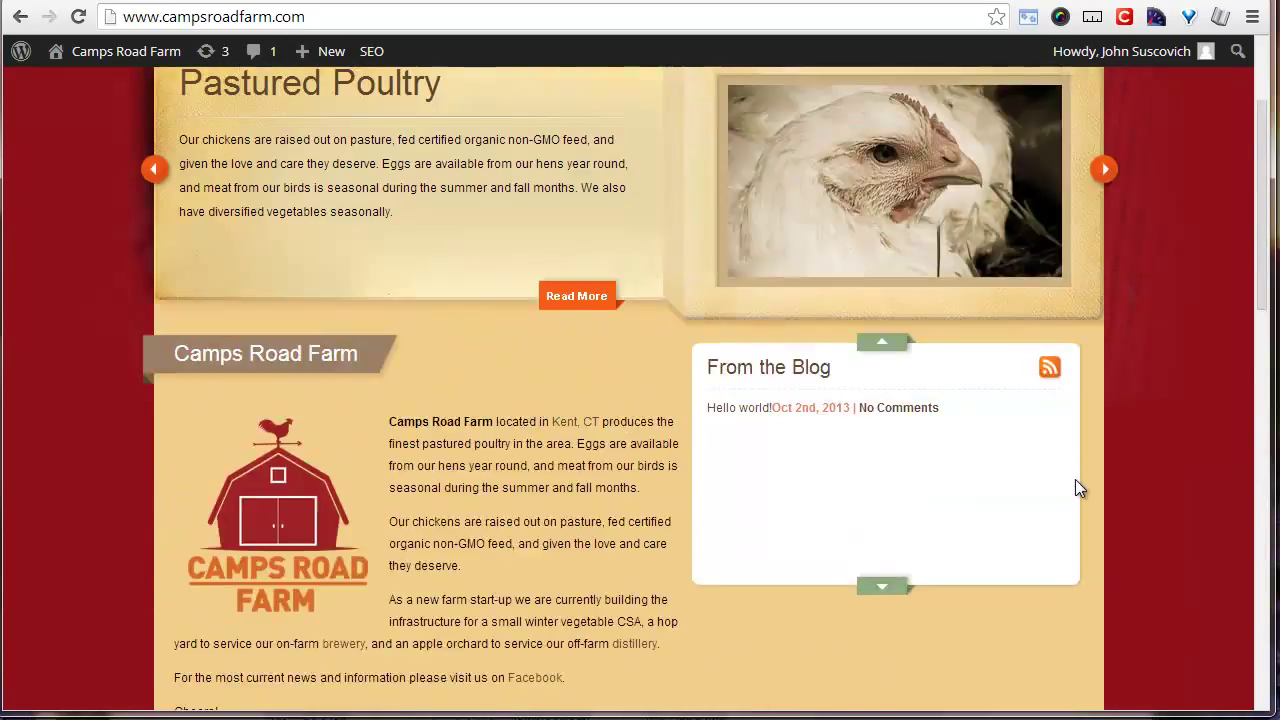
pyautogui.scroll(-2, 1075, 479)
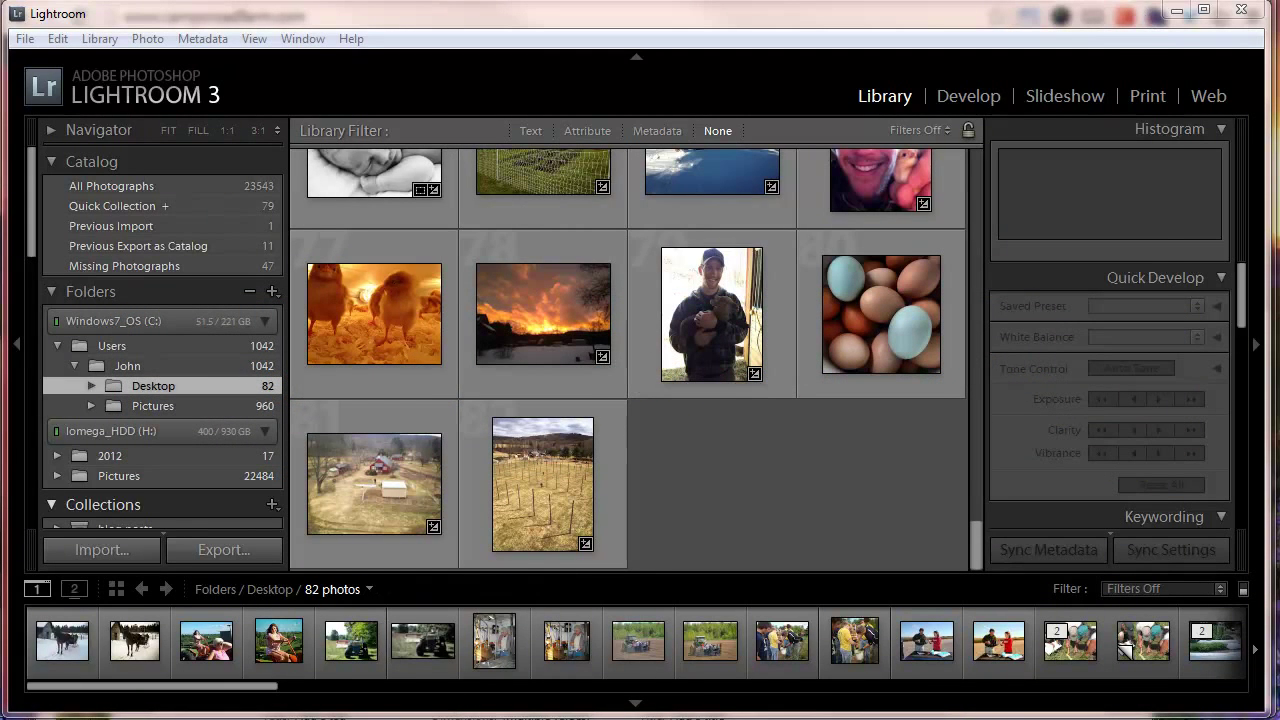
# Switch to the Windows Explorer window showing the 'then and now' blog-post photo folder
pyautogui.hotkey('alt', 'Tab')
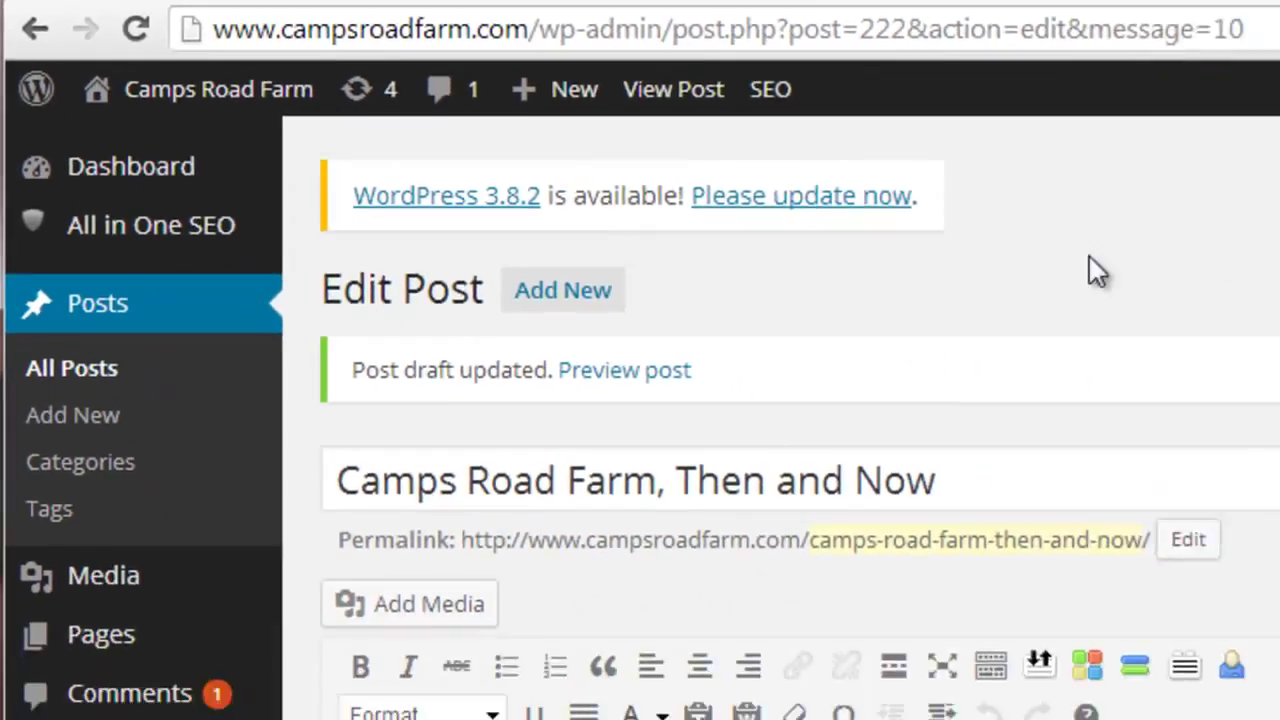
pyautogui.scroll(-1, 857, 223)
pyautogui.scroll(-1, 909, 277)
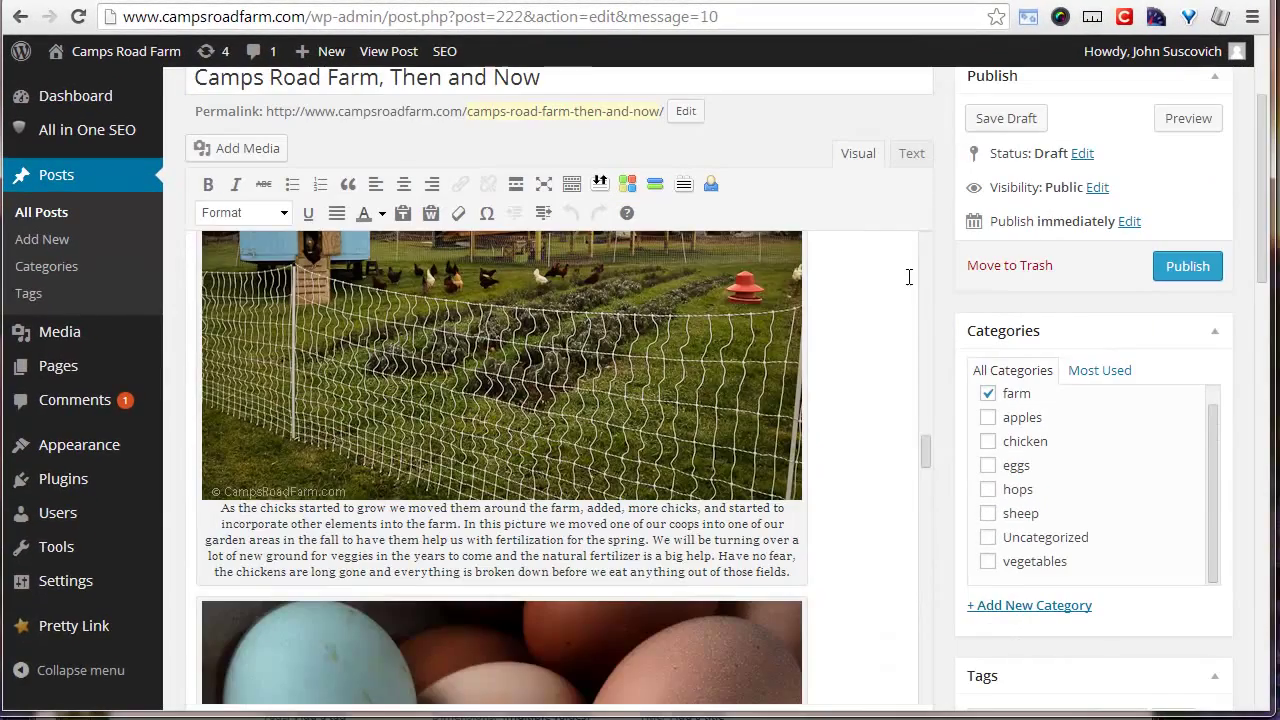
pyautogui.scroll(3, 860, 280)
pyautogui.scroll(1, 300, 200)
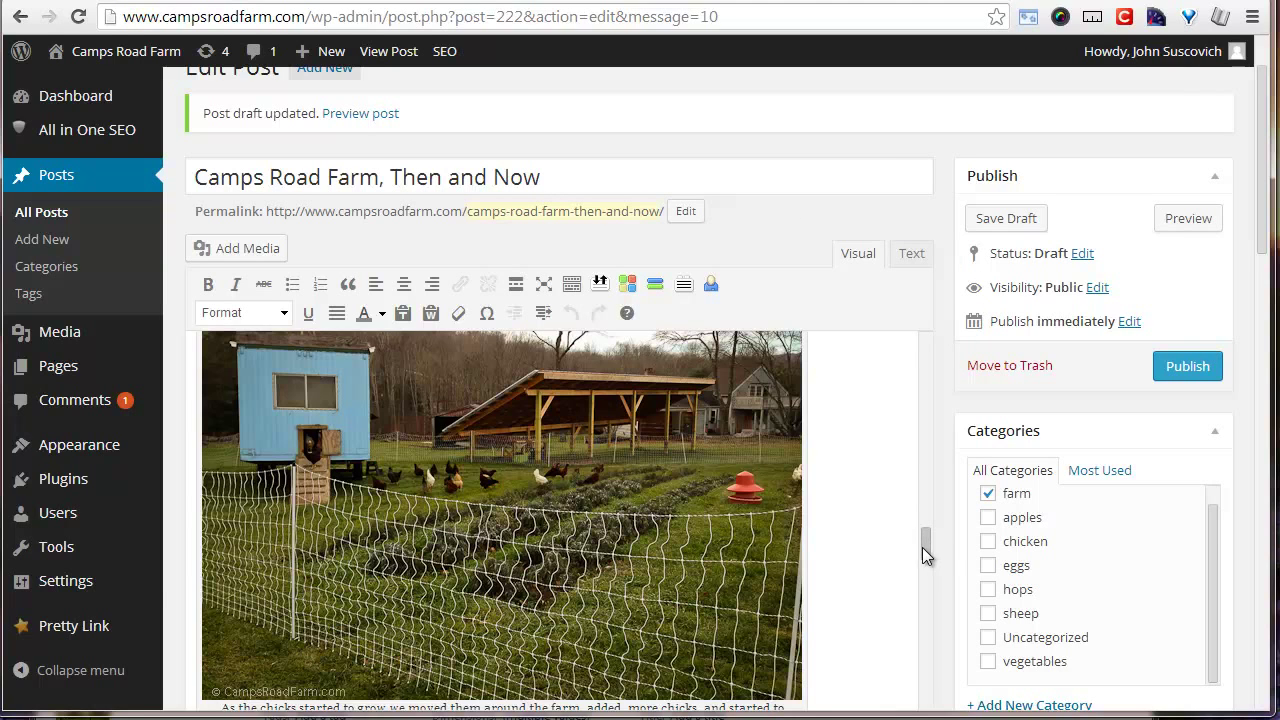
pyautogui.moveTo(922, 547); pyautogui.dragTo(915, 340)
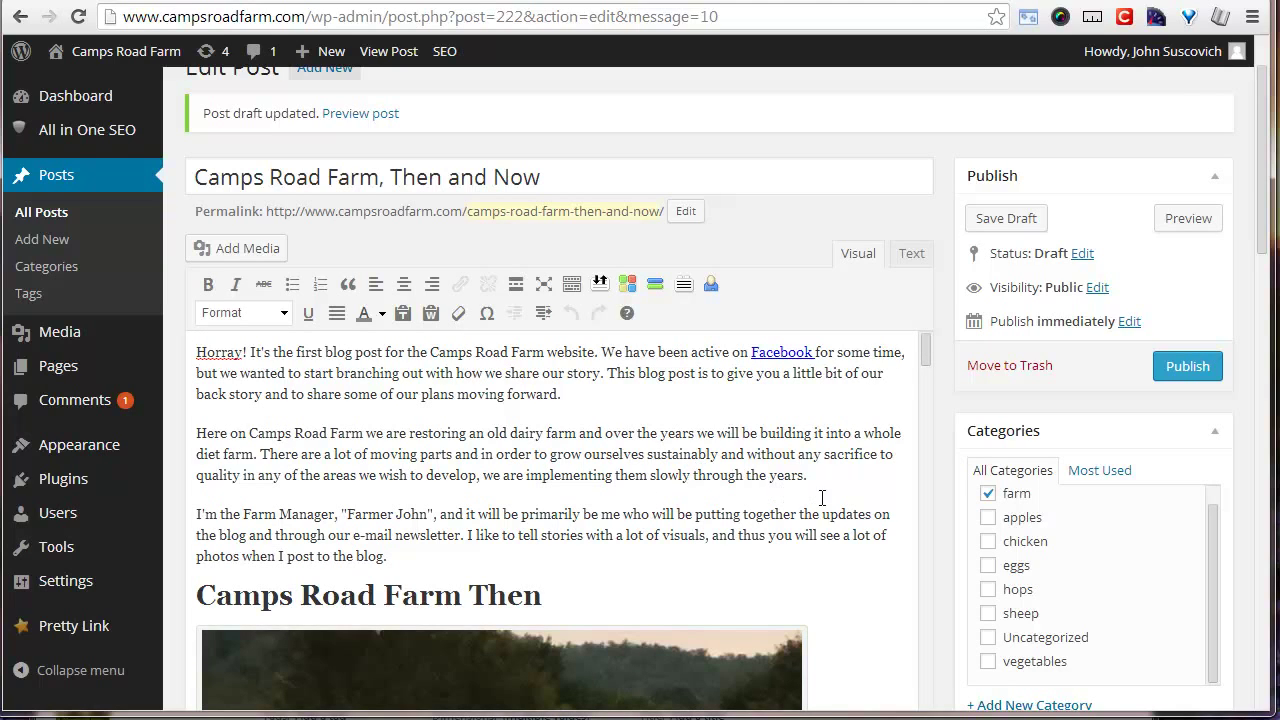
pyautogui.scroll(-2, 860, 491)
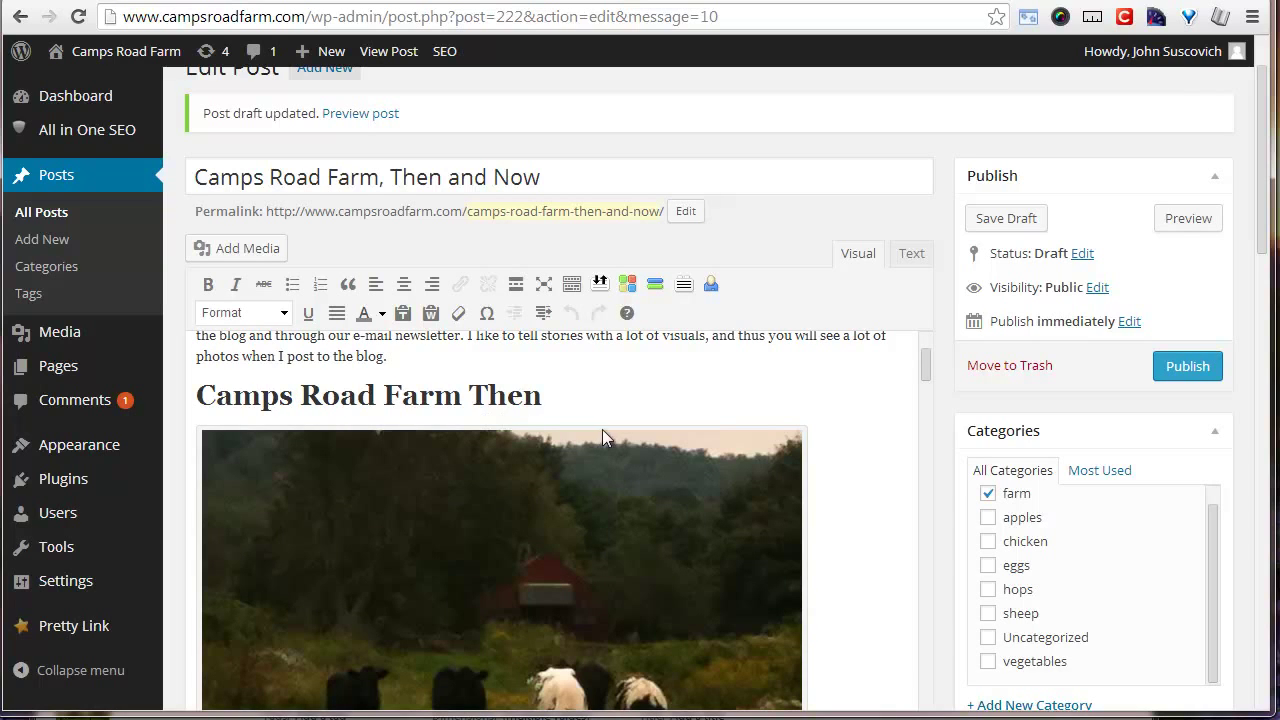
pyautogui.scroll(-2, 604, 435)
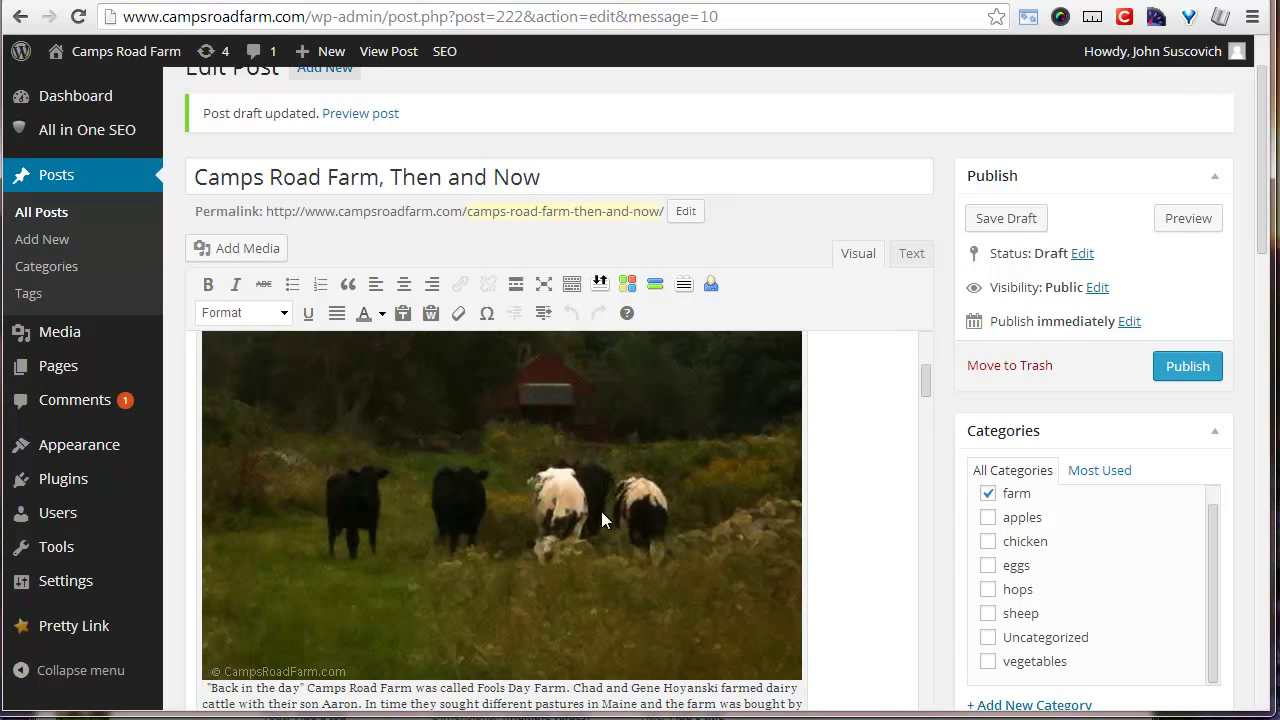
pyautogui.scroll(-3, 760, 540)
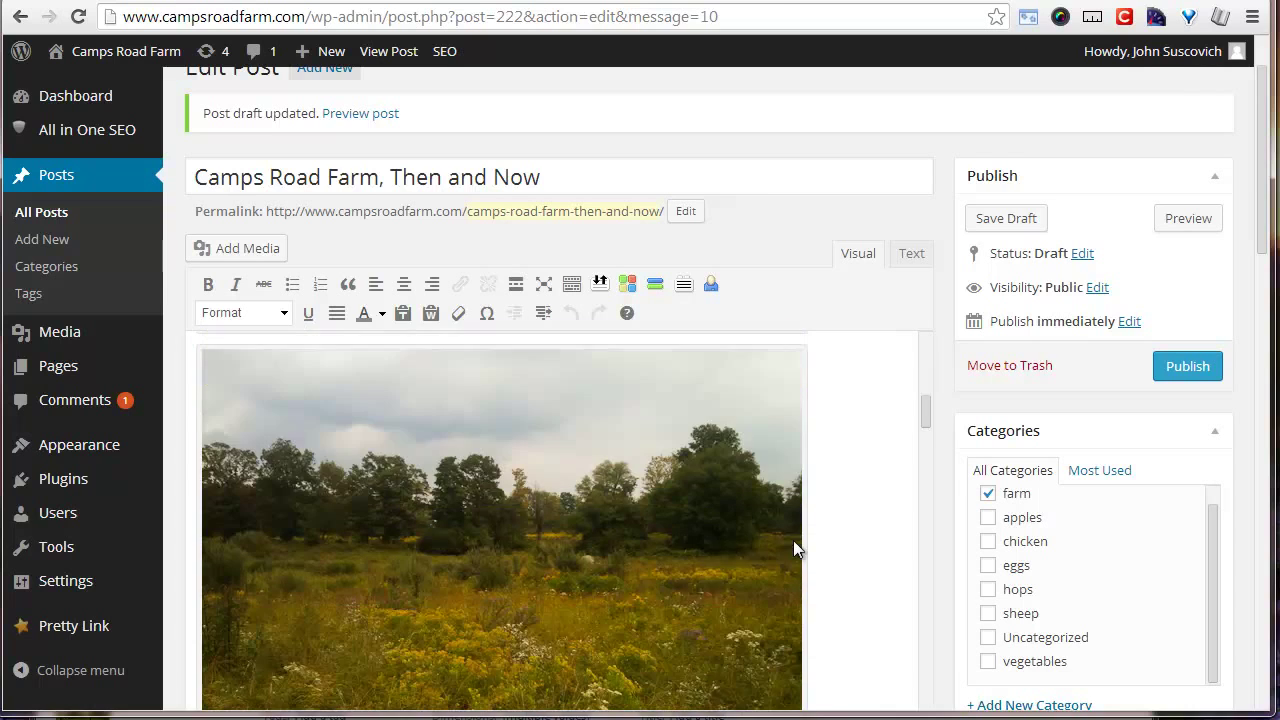
pyautogui.scroll(-3, 796, 545)
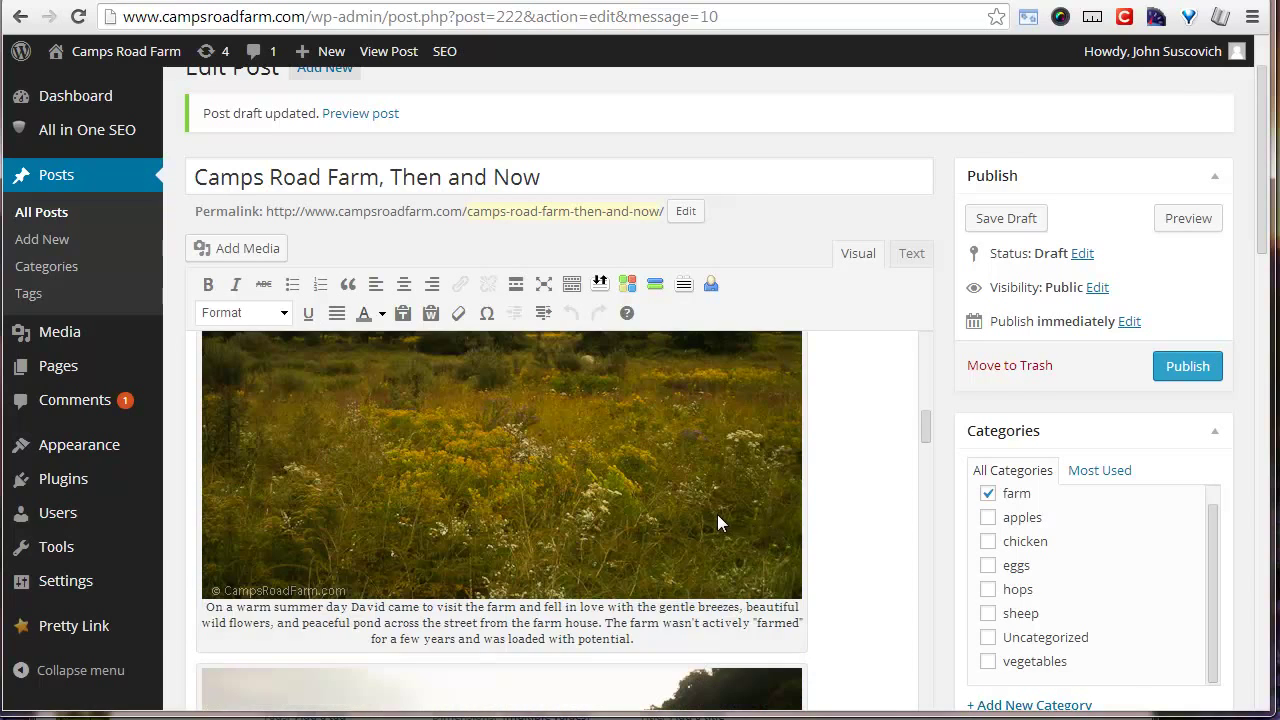
pyautogui.scroll(1, 480, 510)
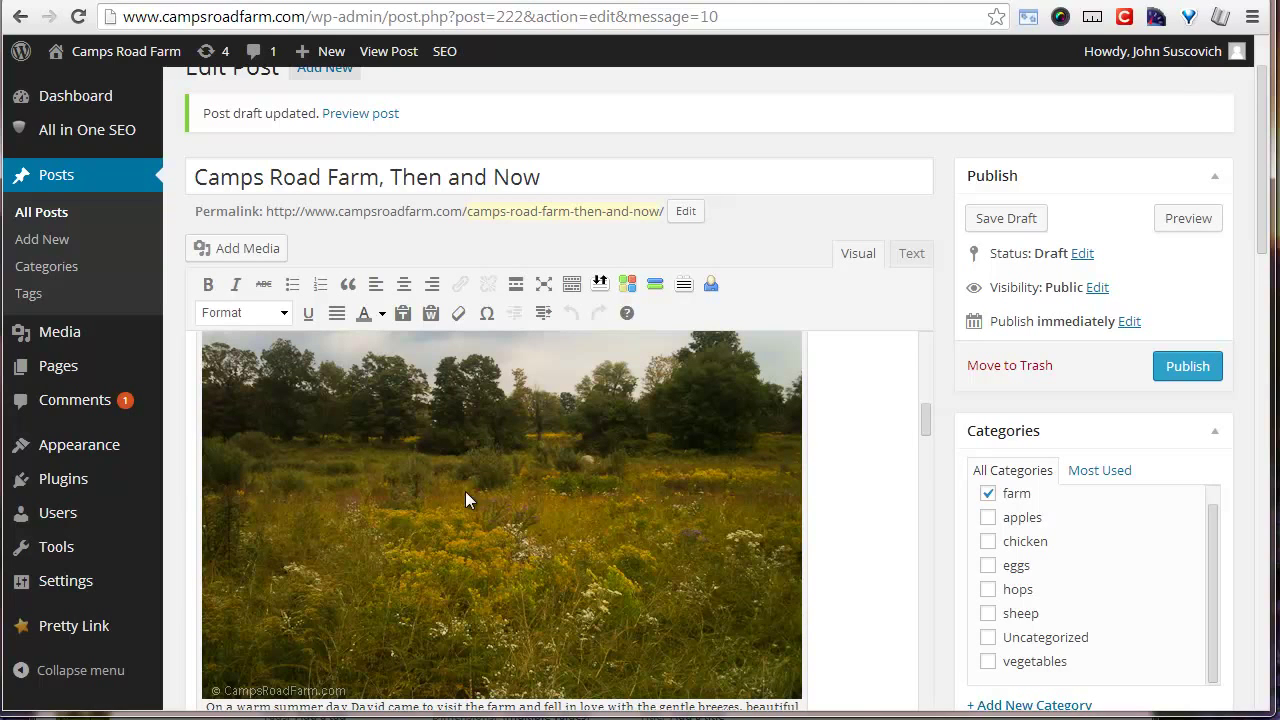
pyautogui.scroll(-5, 894, 538)
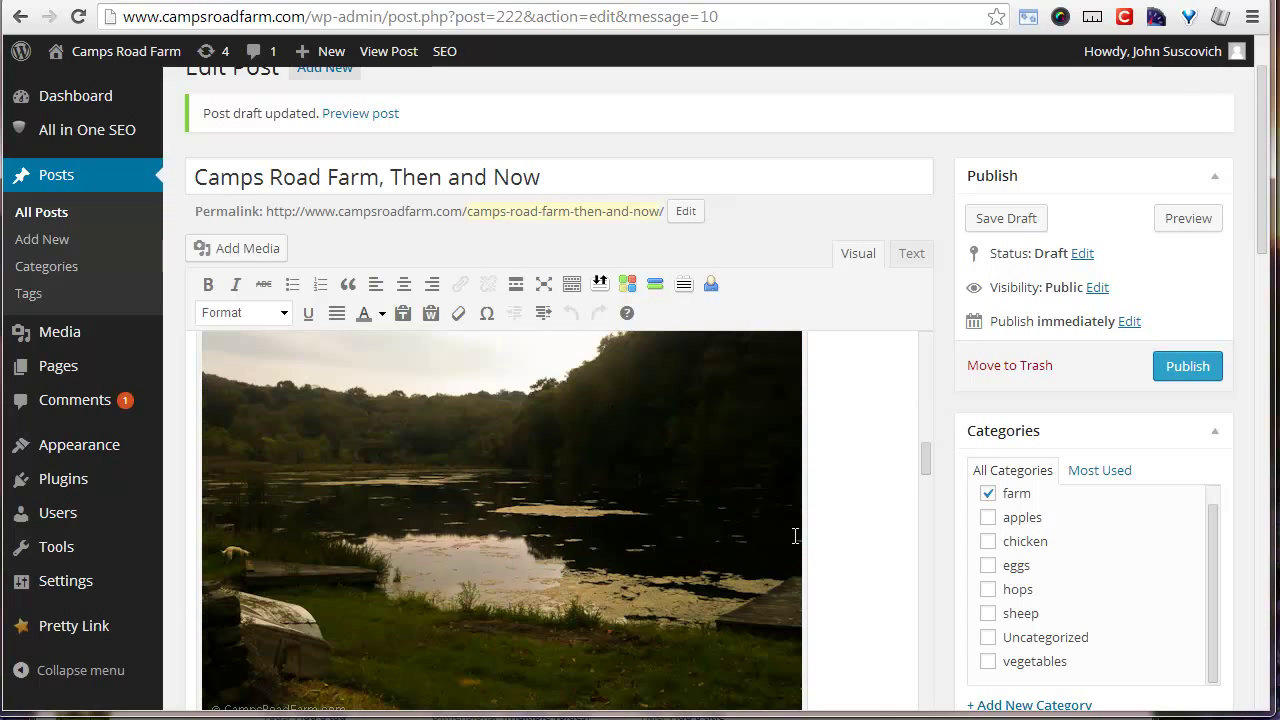
pyautogui.scroll(-5, 911, 491)
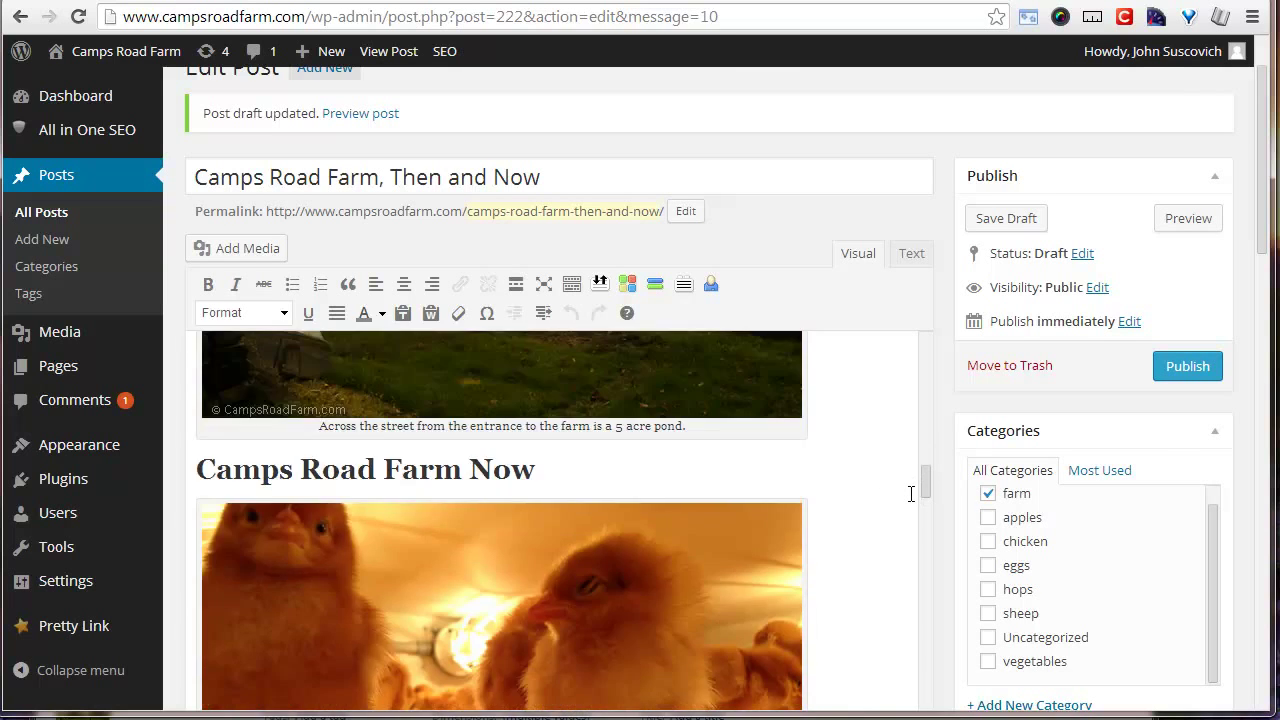
pyautogui.scroll(8, 911, 493)
pyautogui.scroll(-3, 911, 493)
pyautogui.scroll(-6, 911, 493)
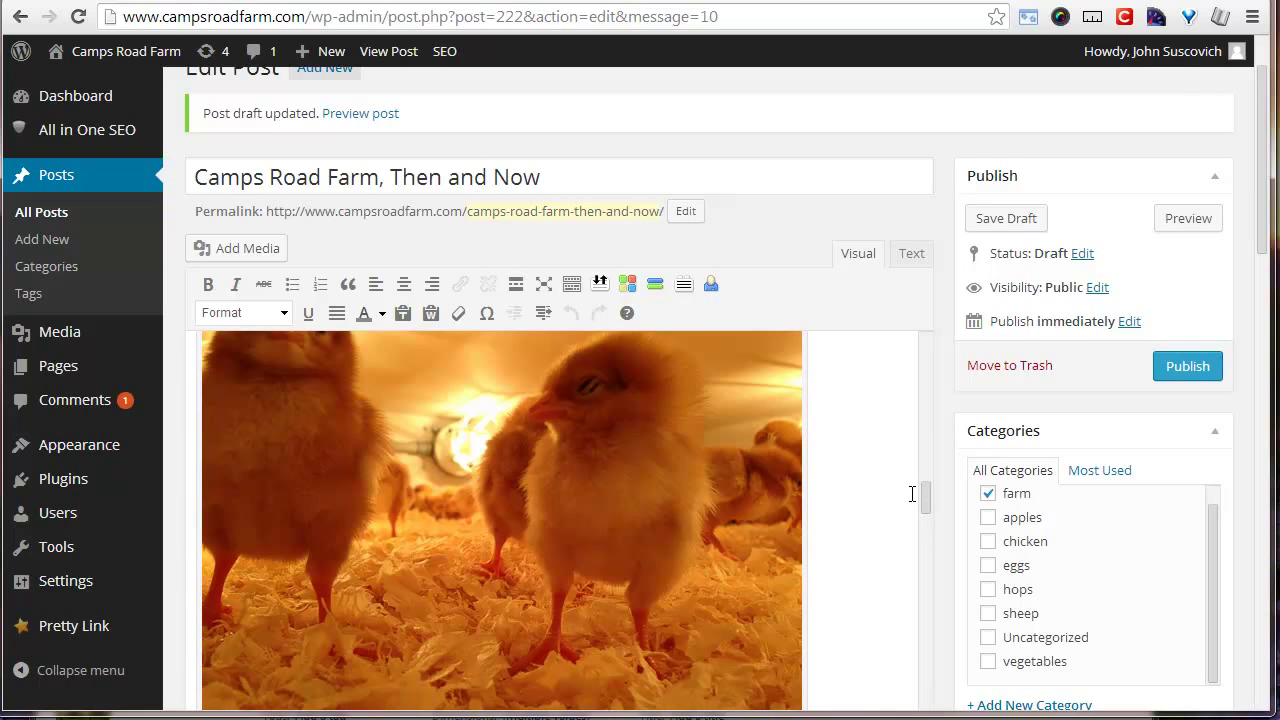
pyautogui.scroll(-8, 911, 493)
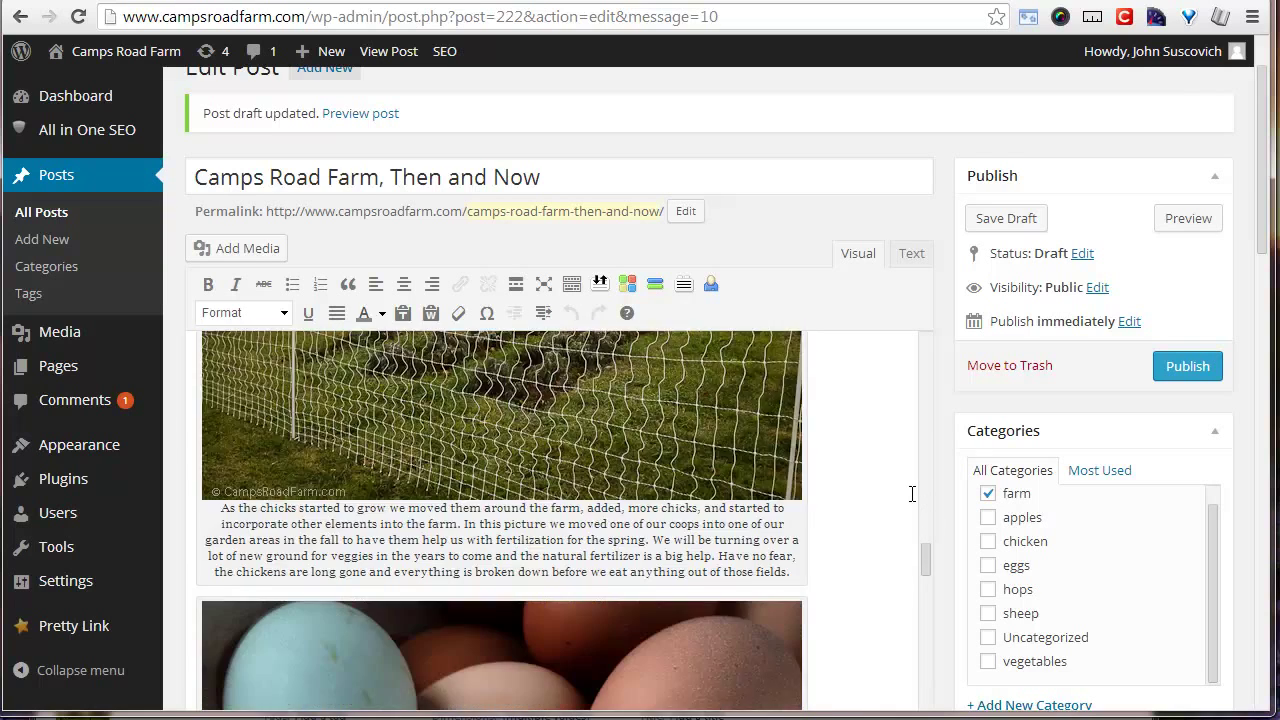
pyautogui.scroll(-5, 911, 493)
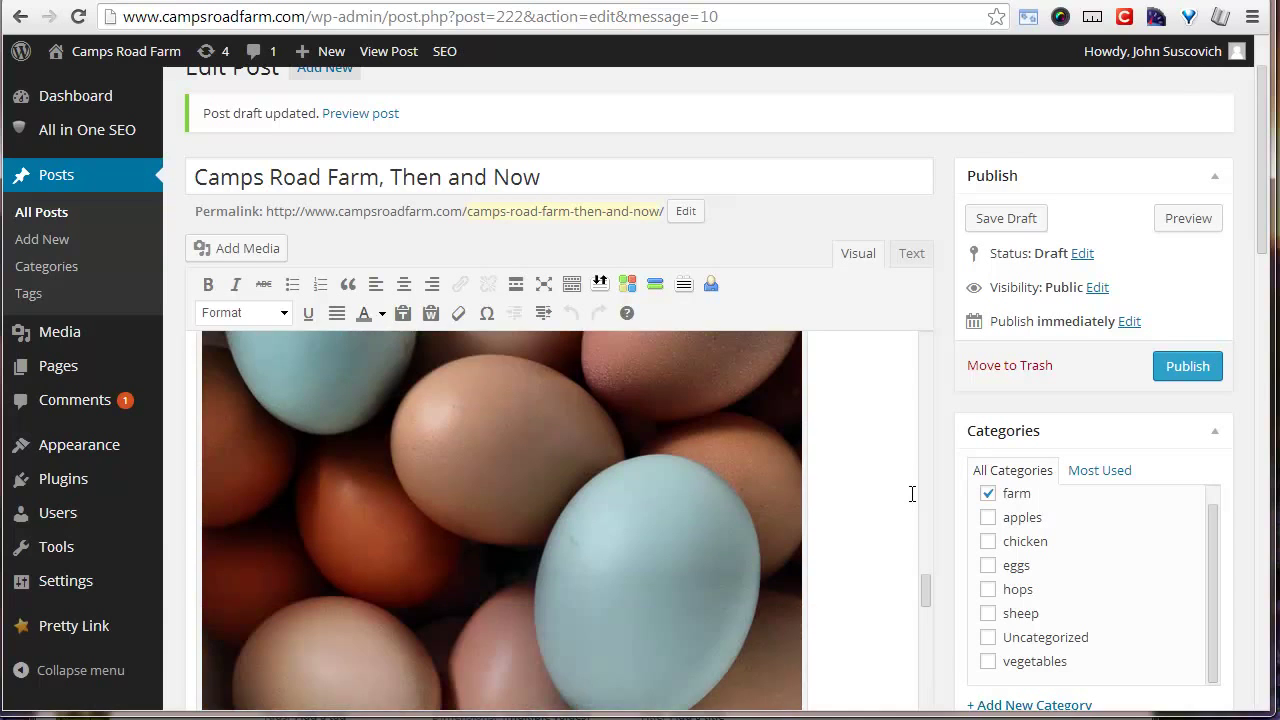
pyautogui.scroll(-3, 911, 493)
pyautogui.hotkey('alt', 'Tab')
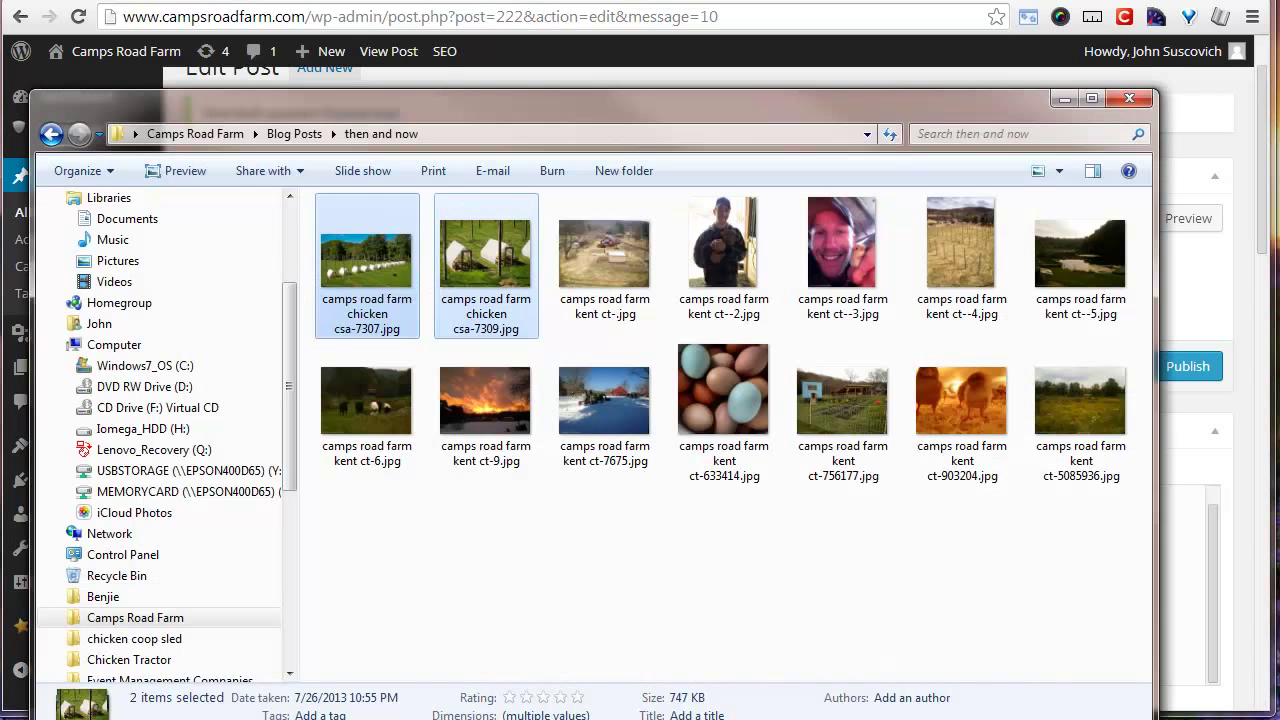
pyautogui.click(1243, 117)
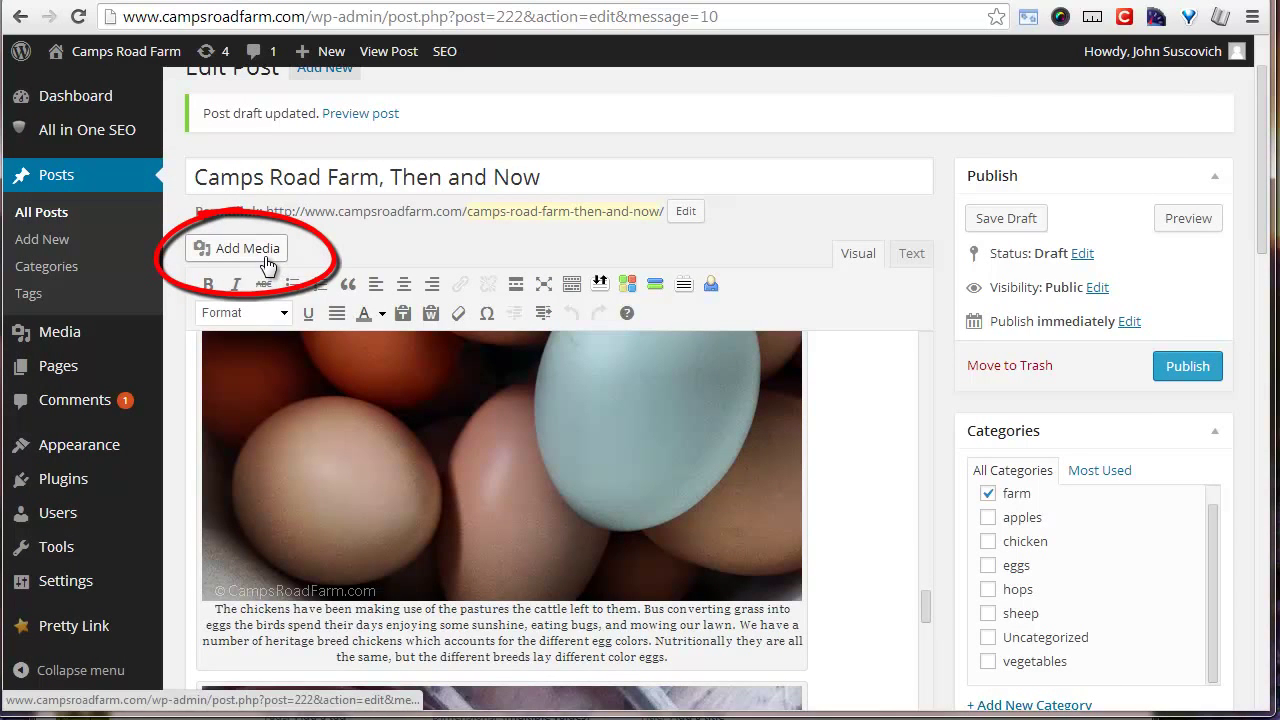
pyautogui.scroll(-2, 629, 523)
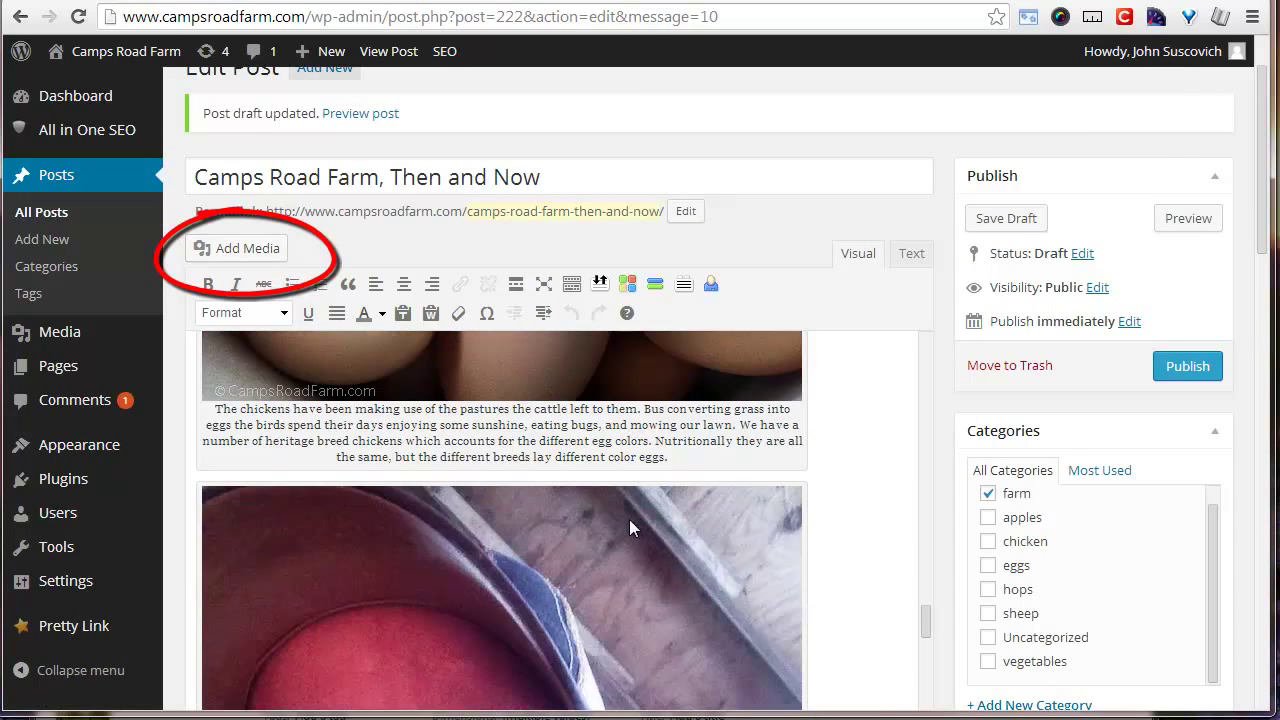
pyautogui.scroll(-6, 629, 519)
pyautogui.scroll(3, 625, 512)
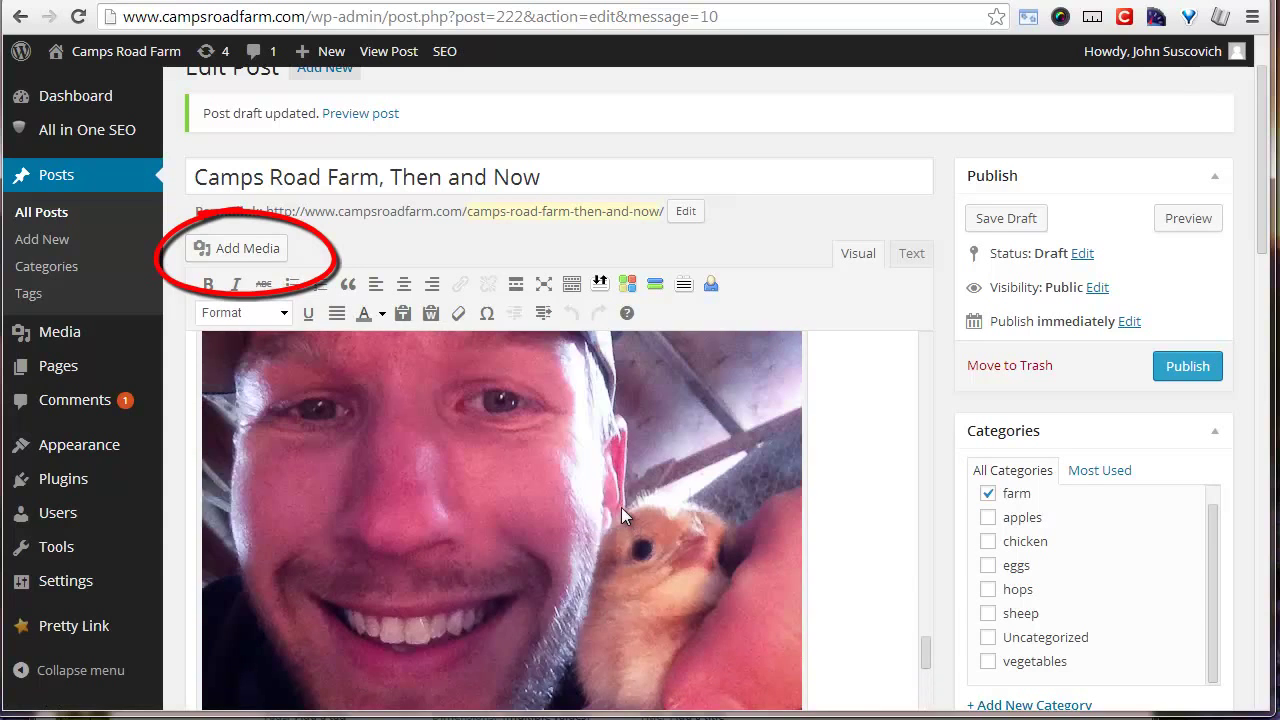
pyautogui.scroll(-5, 834, 514)
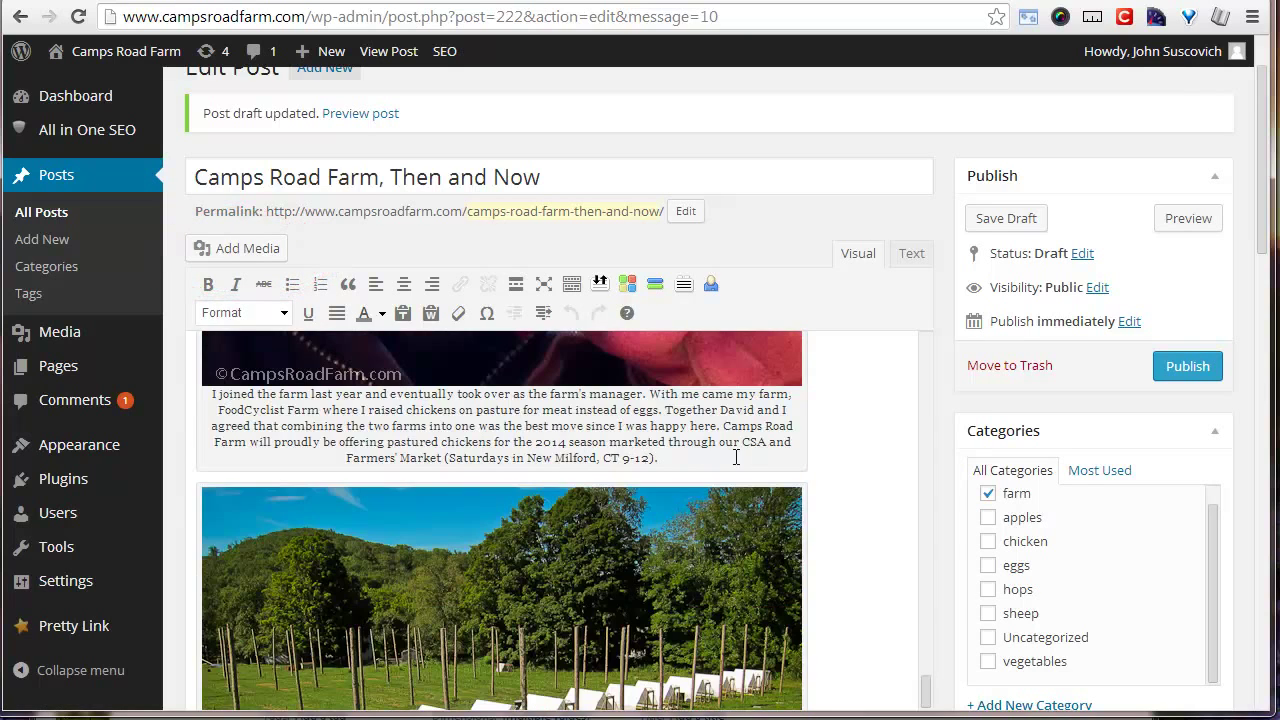
pyautogui.scroll(6, 755, 497)
pyautogui.scroll(-3, 755, 497)
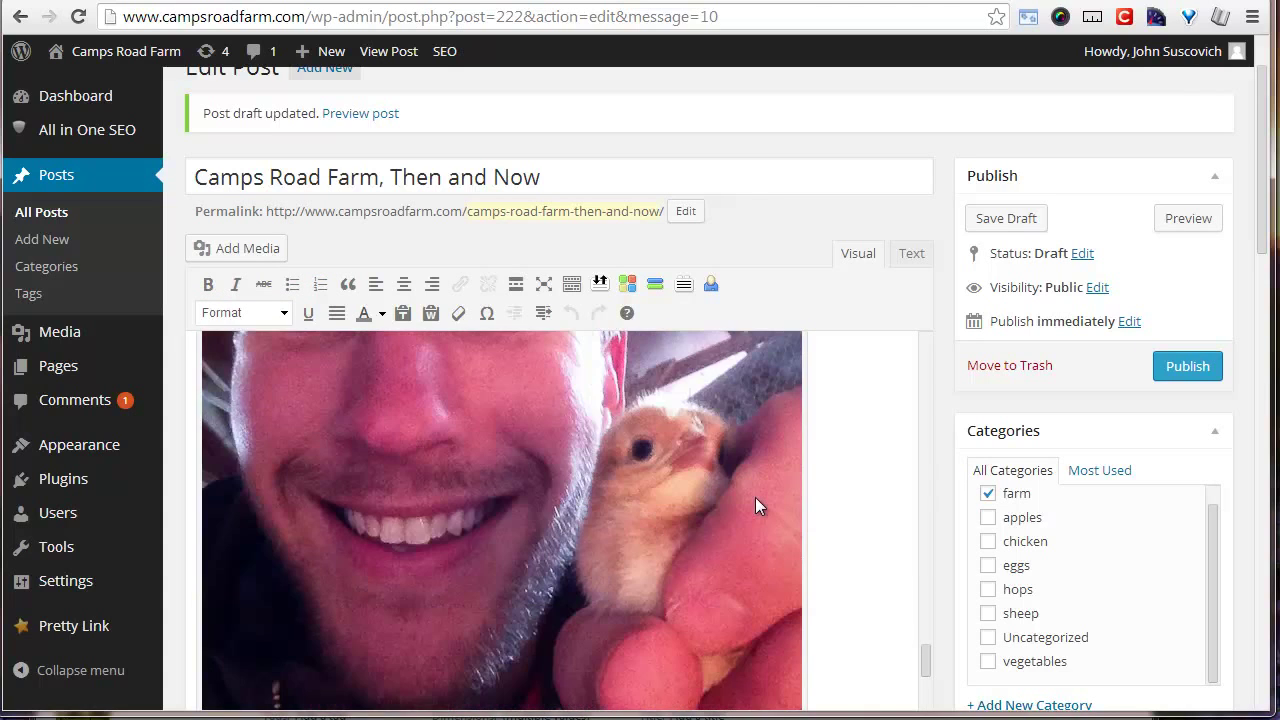
pyautogui.scroll(-6, 755, 497)
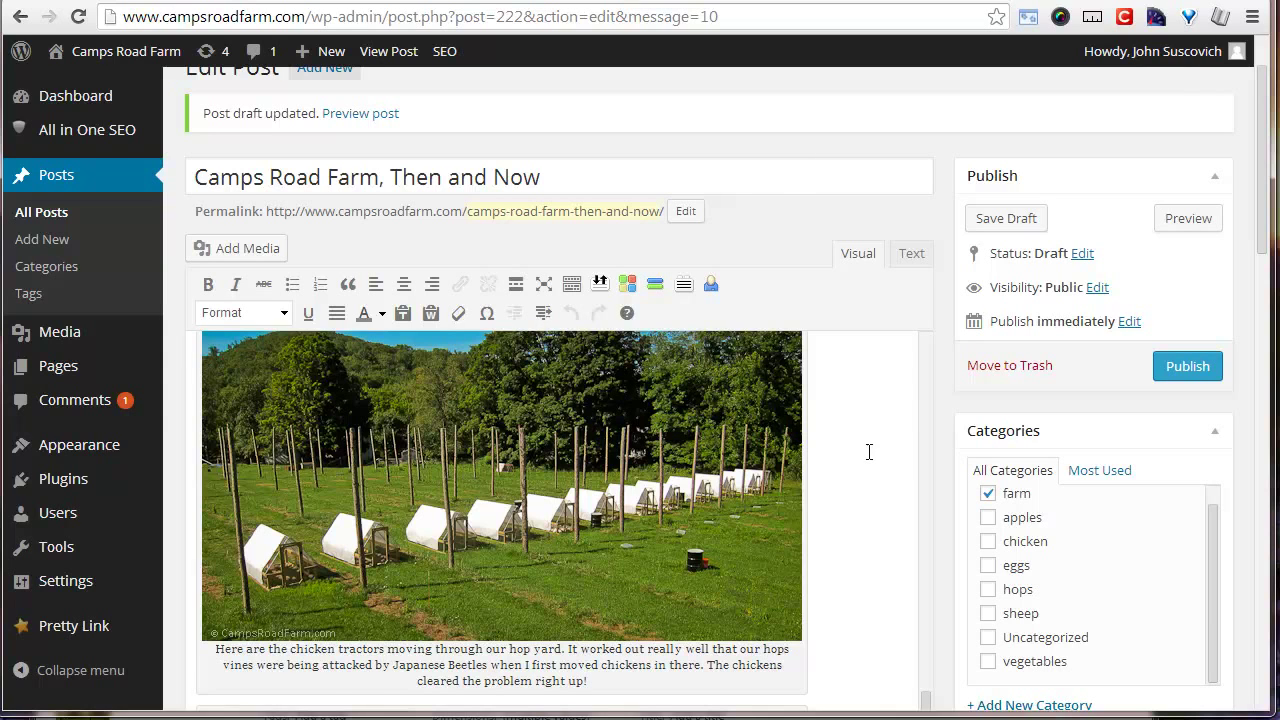
pyautogui.scroll(-6, 868, 460)
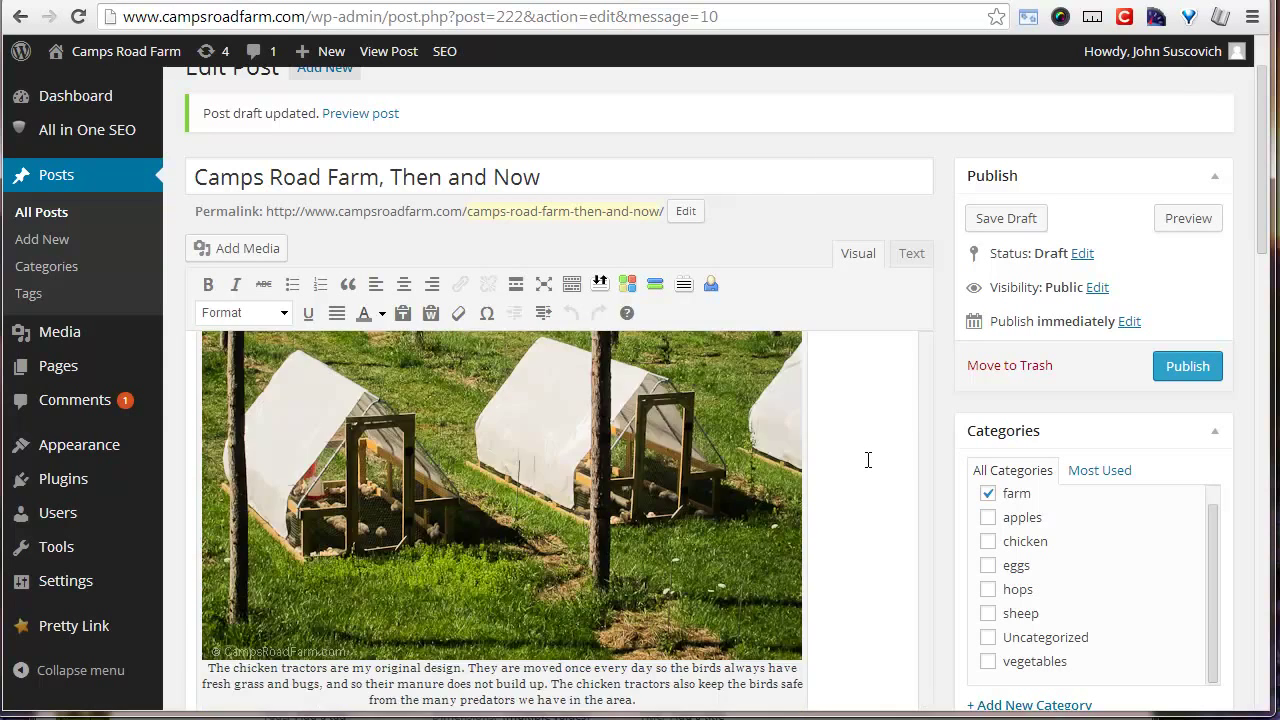
pyautogui.scroll(-8, 868, 460)
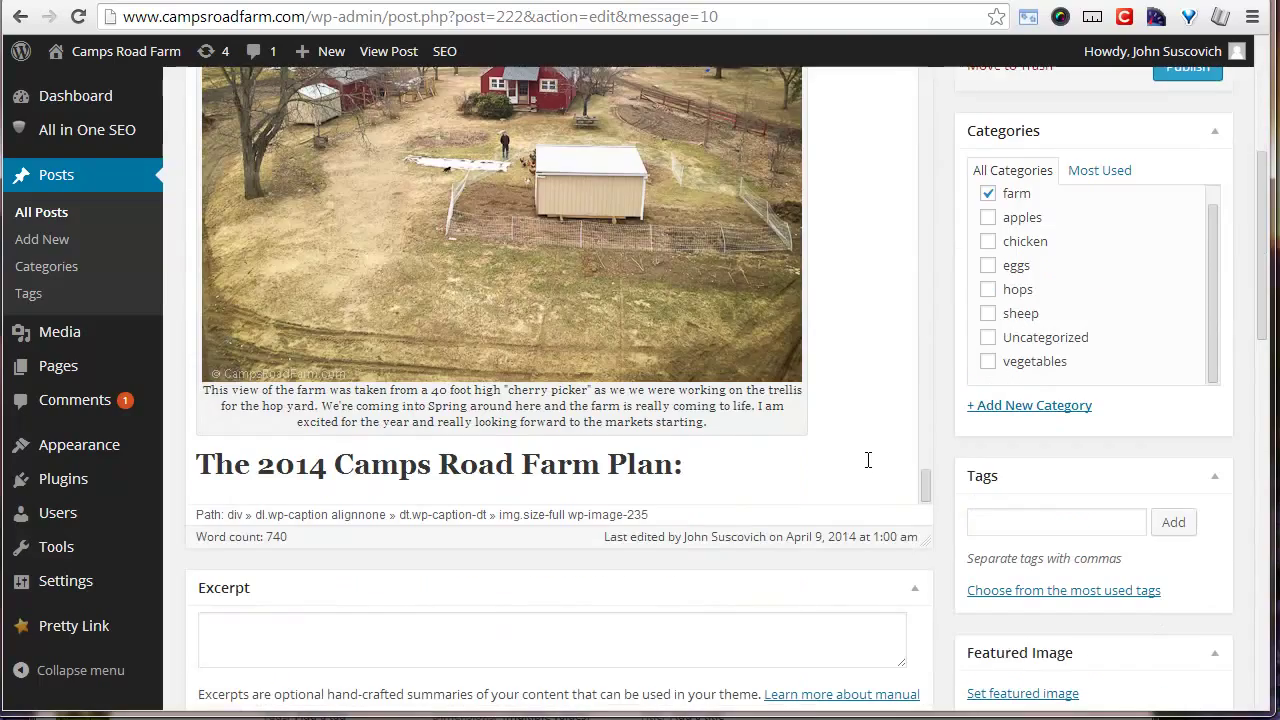
pyautogui.scroll(10, 882, 453)
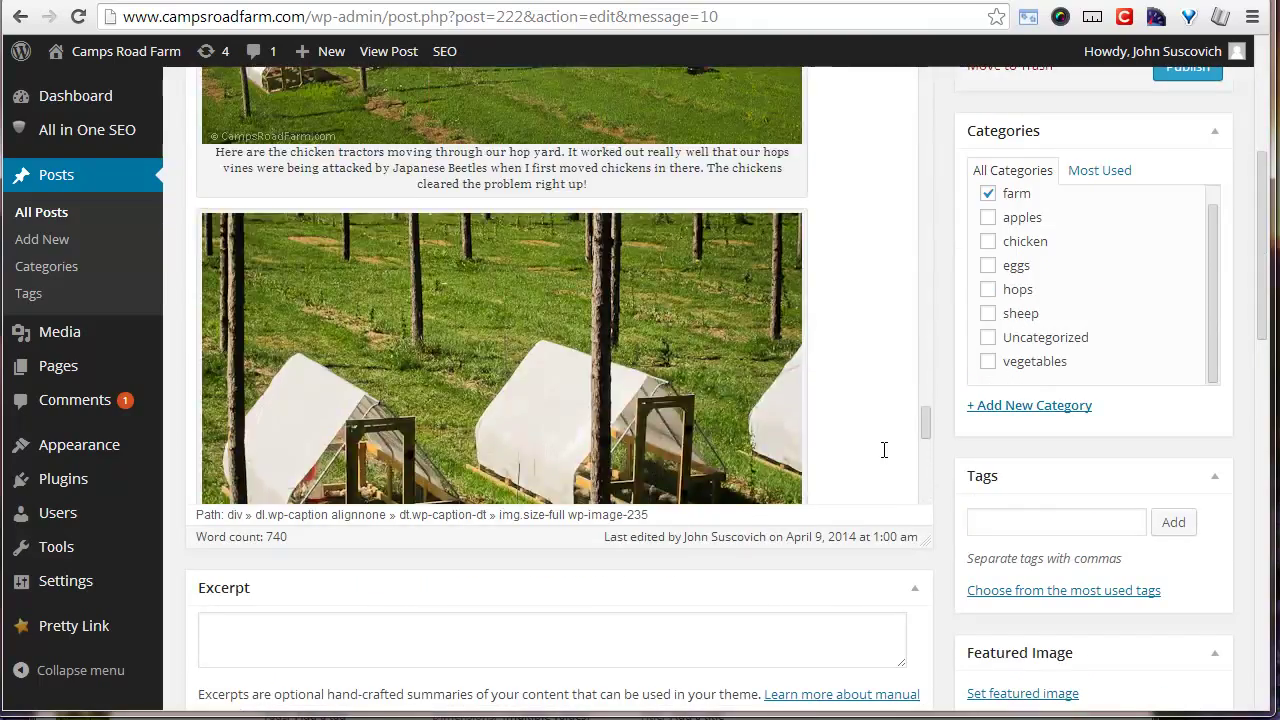
pyautogui.scroll(8, 884, 450)
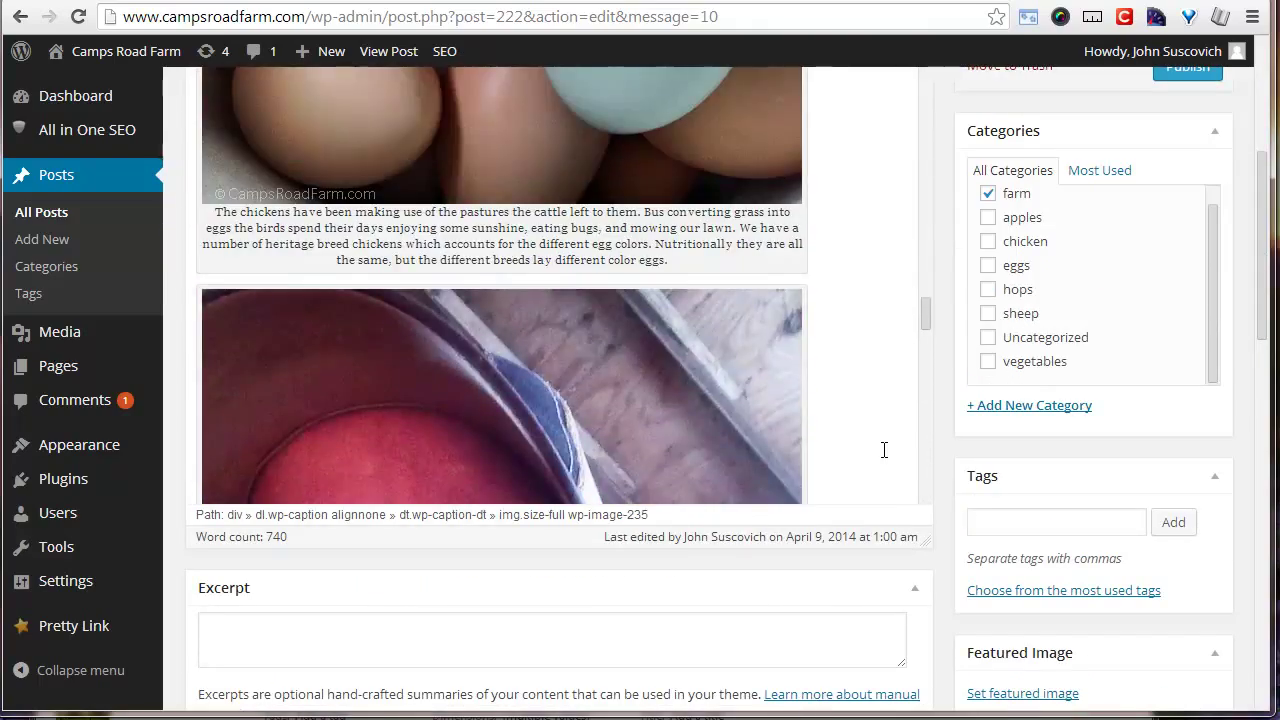
pyautogui.scroll(3, 930, 451)
pyautogui.scroll(5, 960, 449)
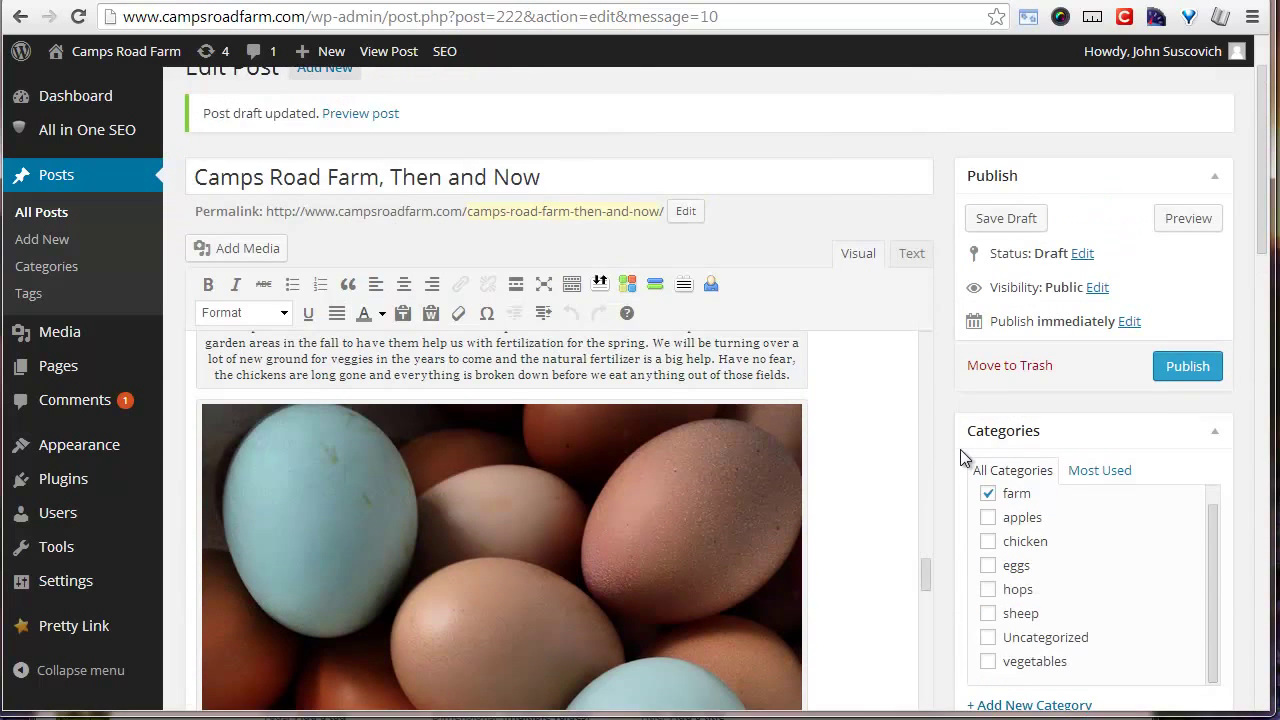
pyautogui.scroll(-1, 960, 449)
pyautogui.scroll(-1, 960, 449)
pyautogui.scroll(-3, 832, 425)
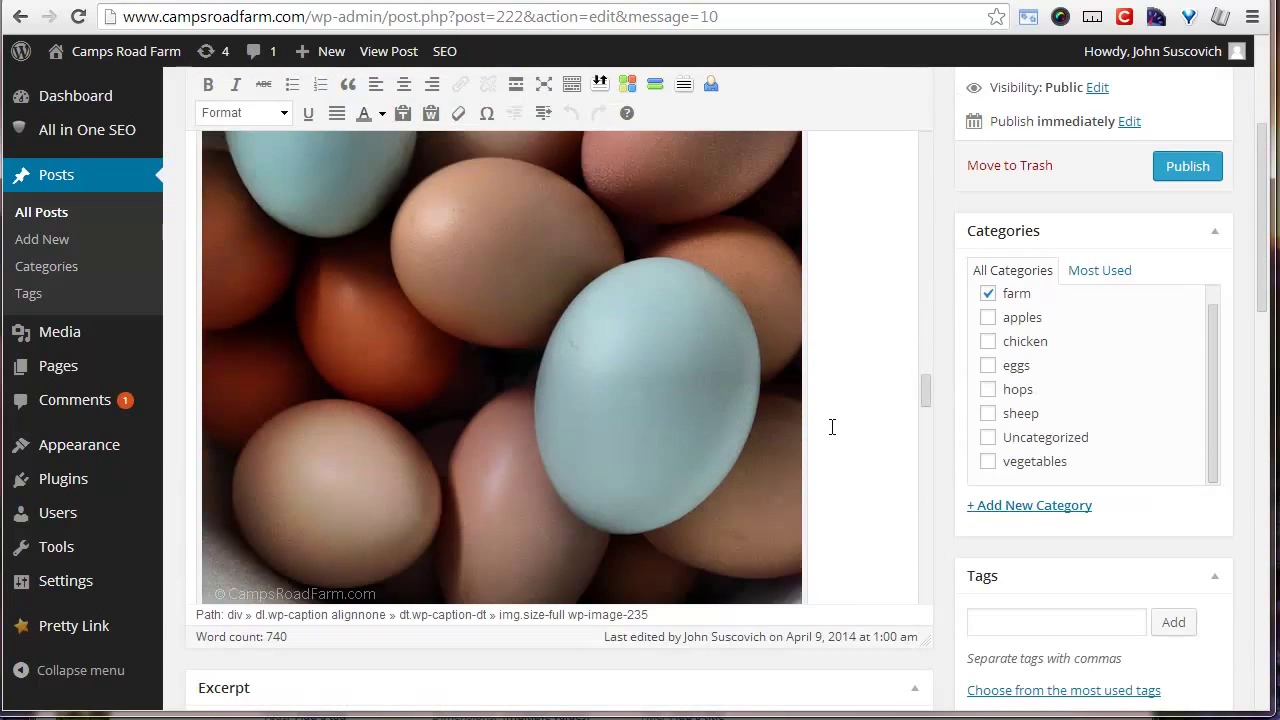
pyautogui.scroll(-1, 832, 419)
pyautogui.scroll(-3, 835, 405)
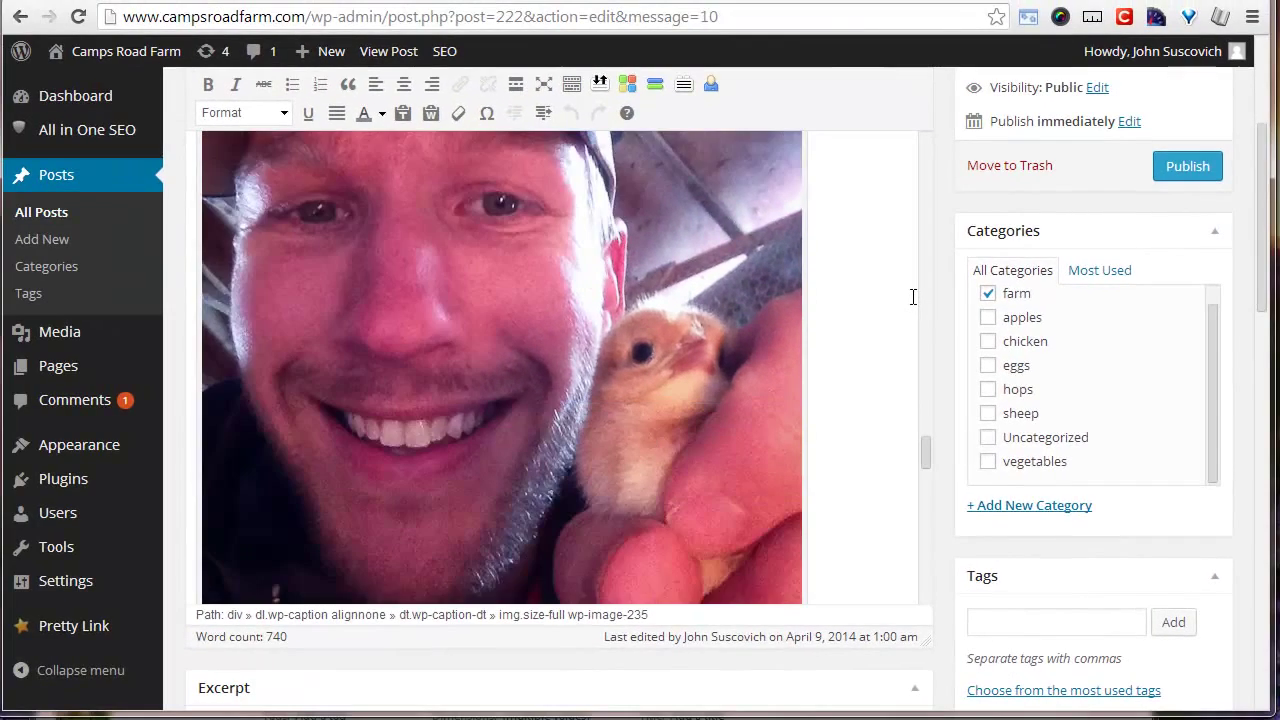
pyautogui.scroll(-10, 912, 296)
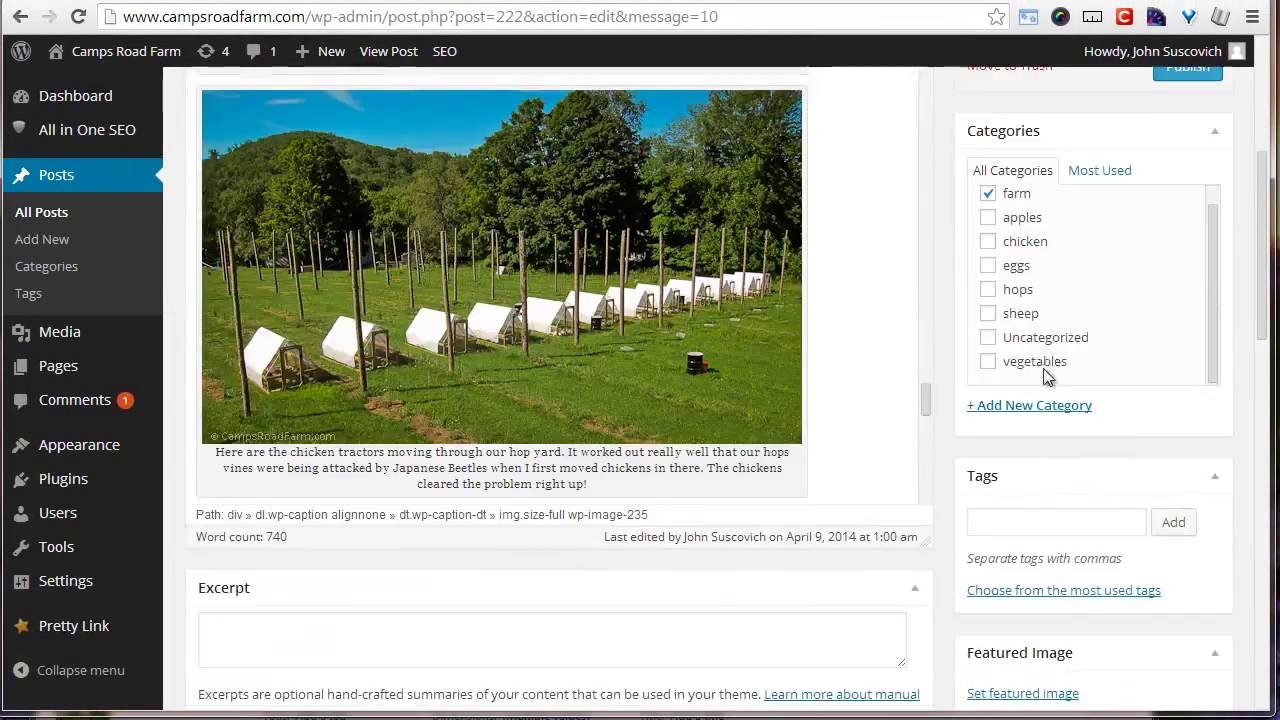
pyautogui.scroll(5, 1033, 380)
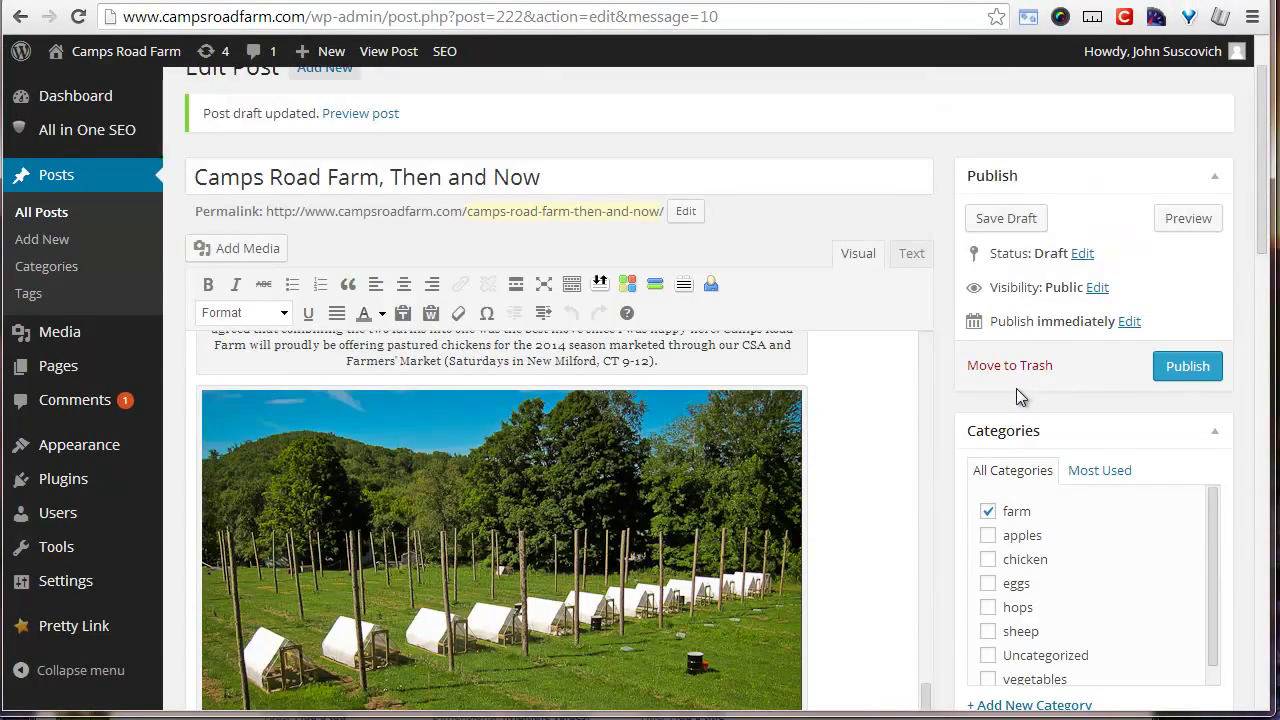
pyautogui.scroll(-10, 864, 451)
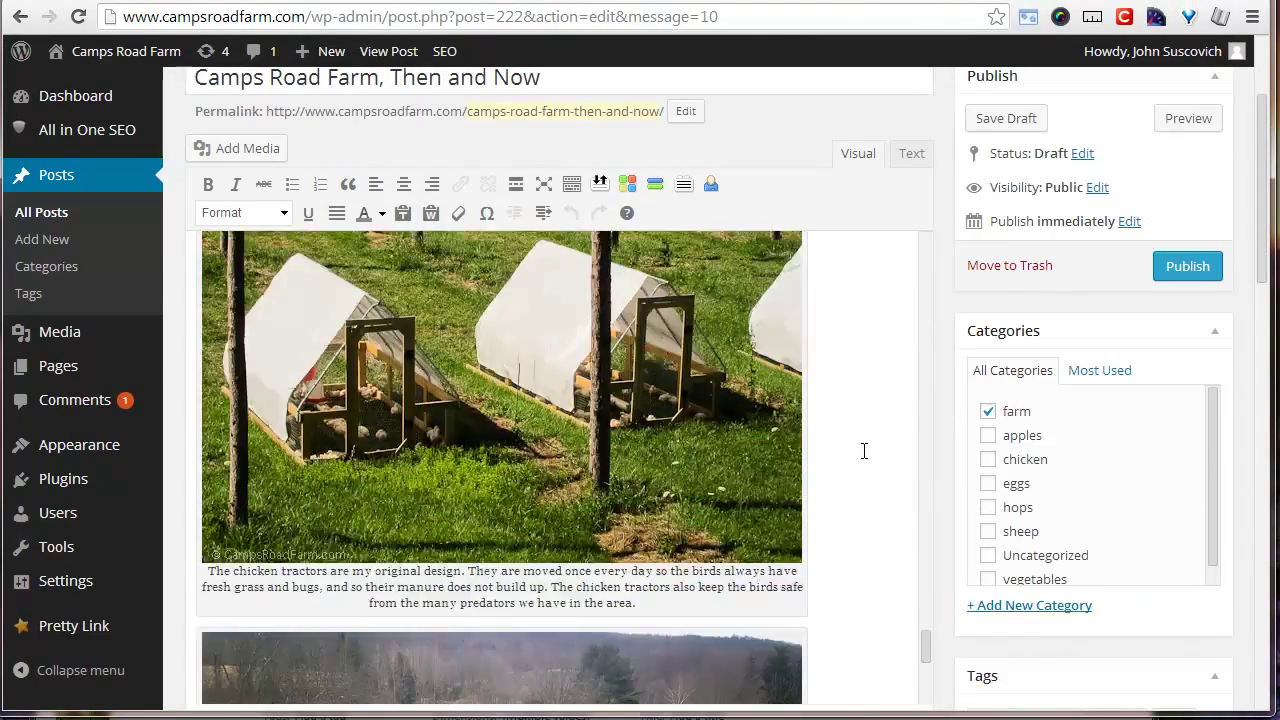
pyautogui.scroll(-1, 864, 451)
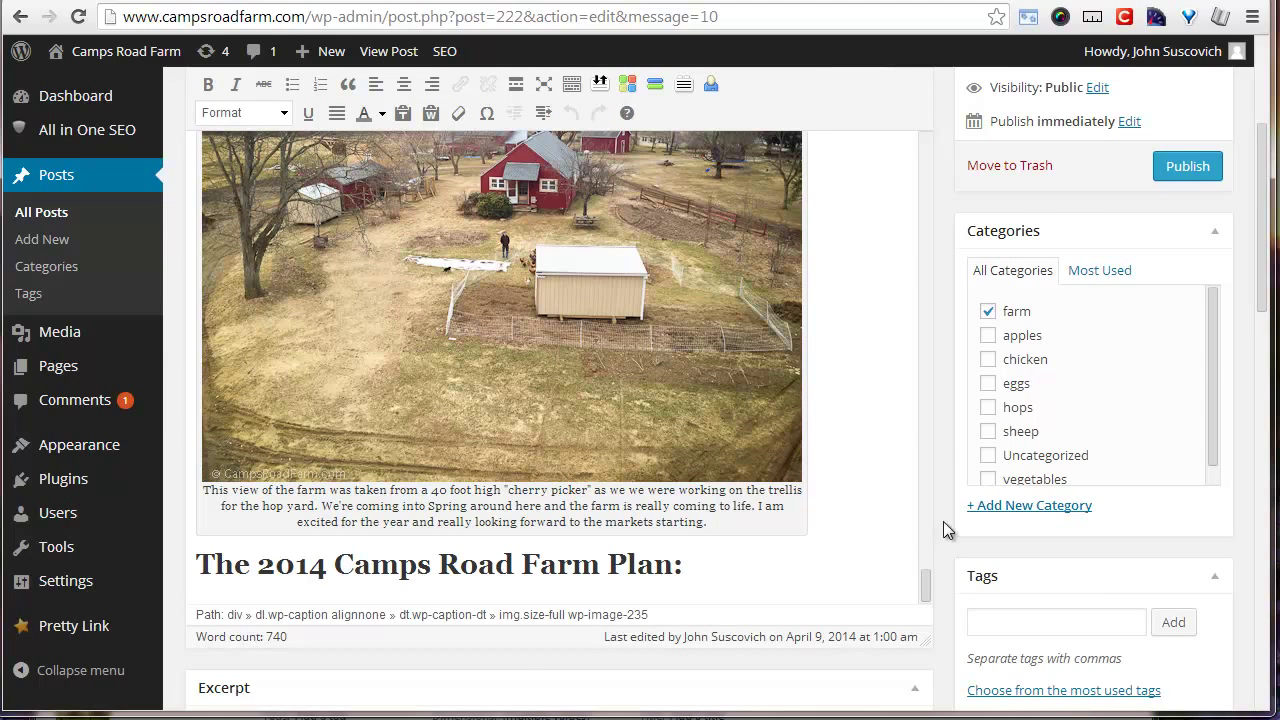
pyautogui.scroll(3, 943, 521)
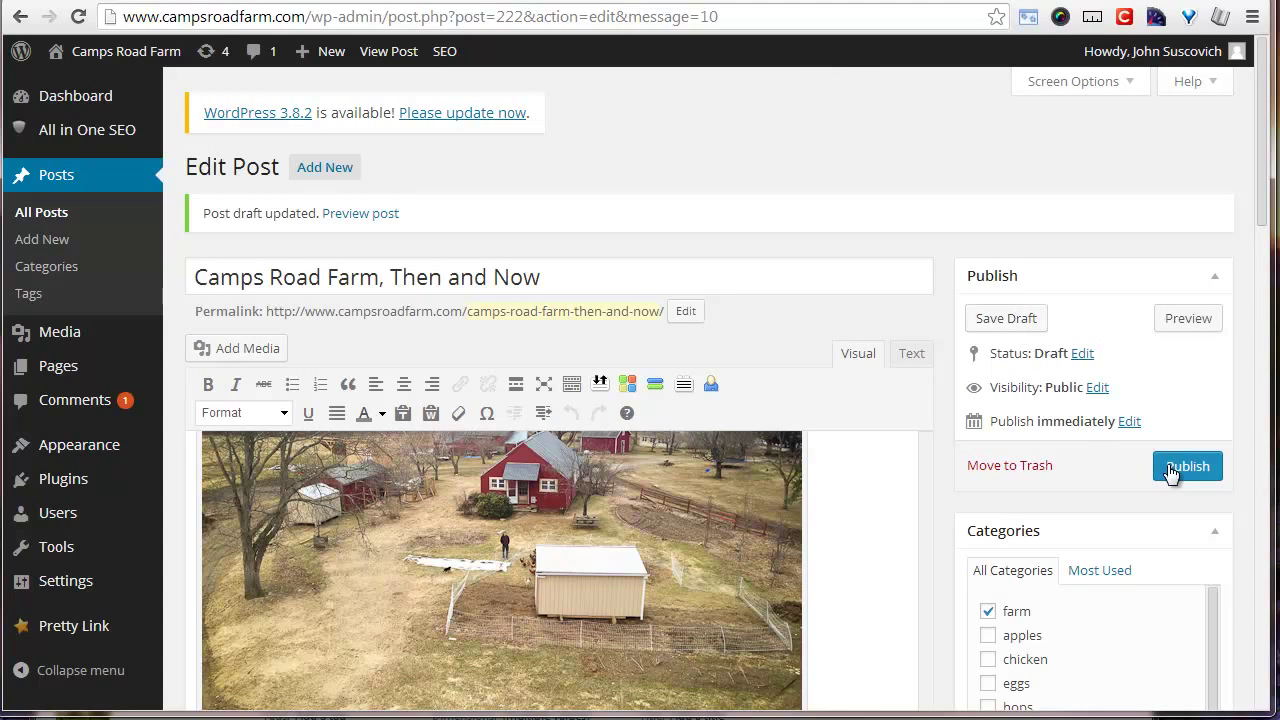
pyautogui.click(1096, 8)
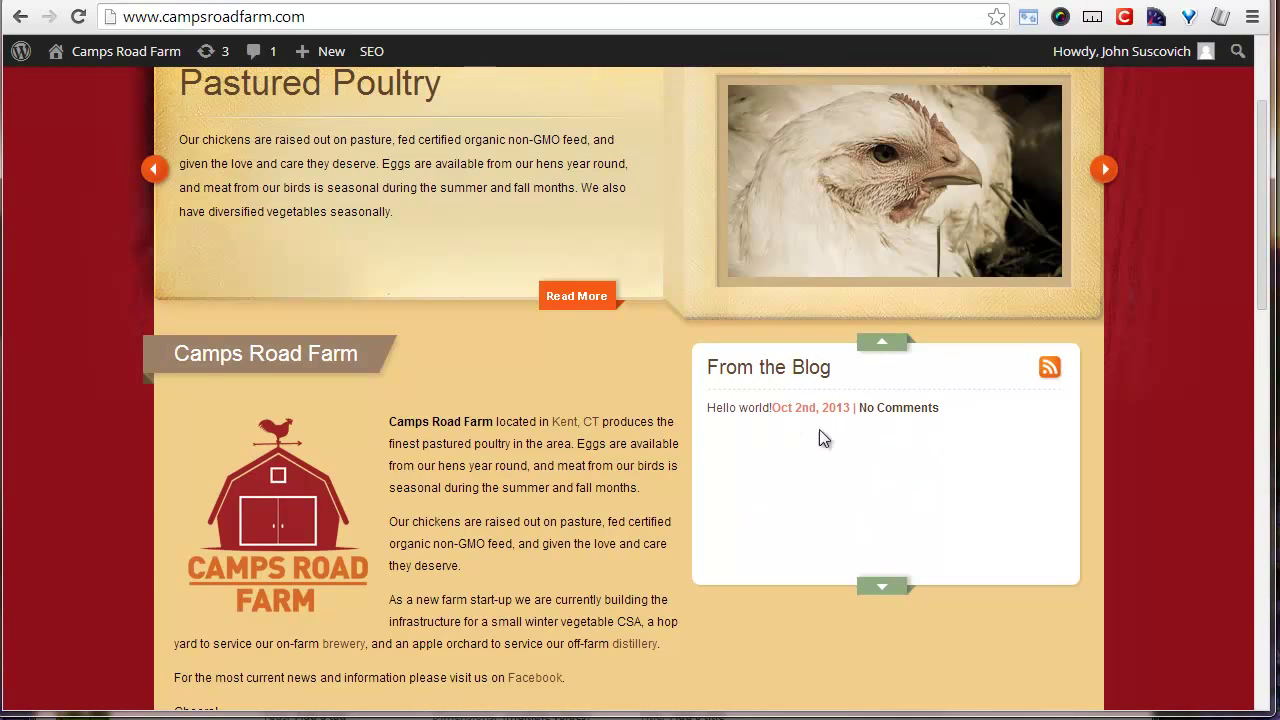
pyautogui.scroll(2, 702, 443)
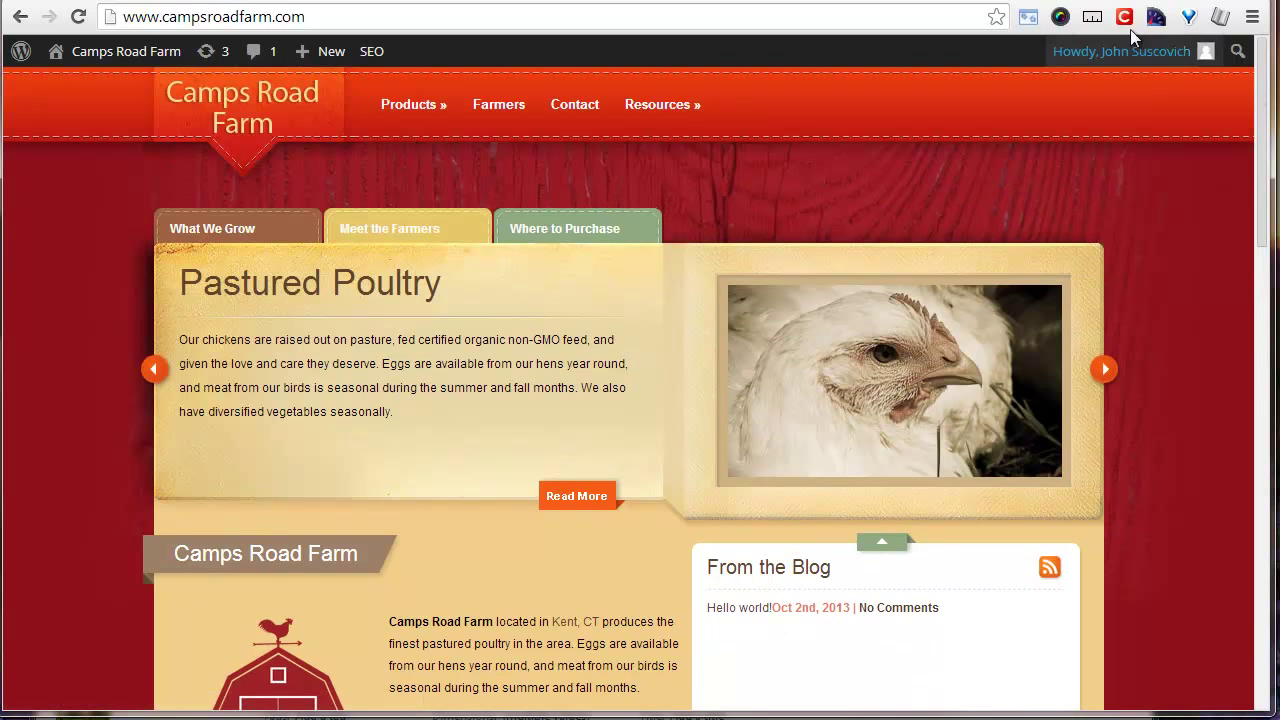
pyautogui.click(1035, 2)
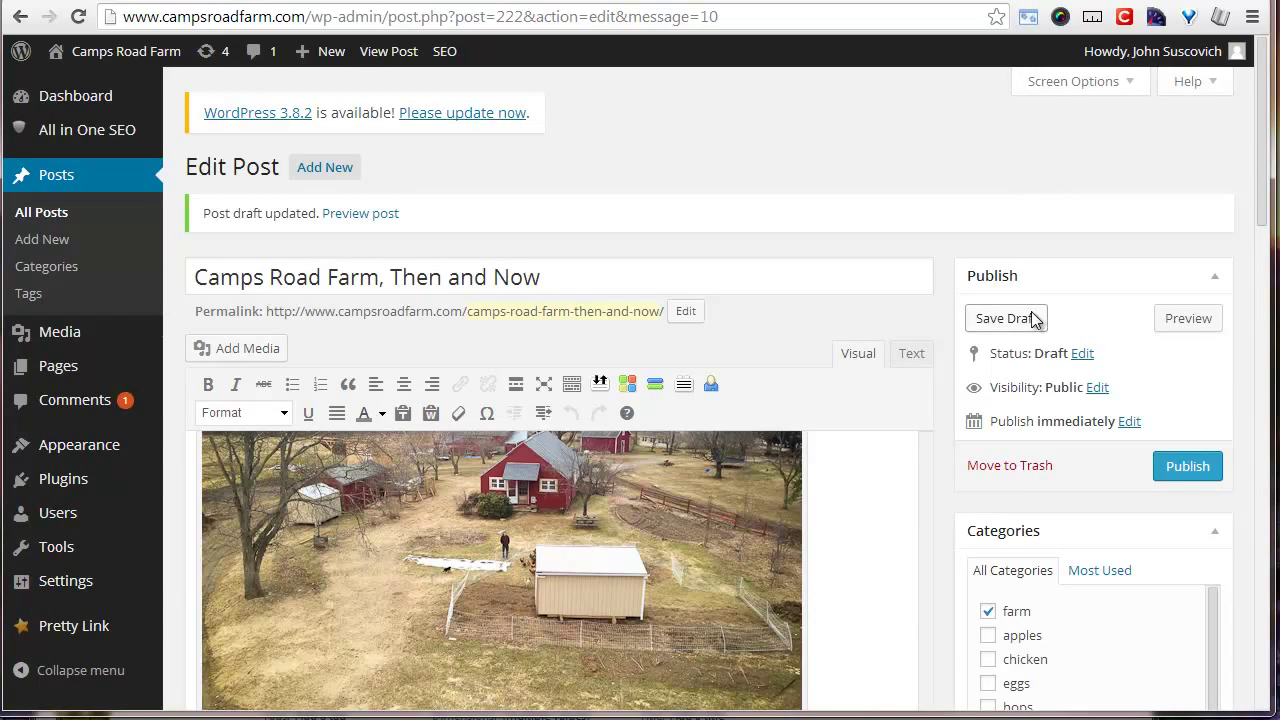
# Scroll through the 'Camps Road Farm, Then and Now' draft to review its introductory paragraphs
pyautogui.scroll(-3, 1010, 372)
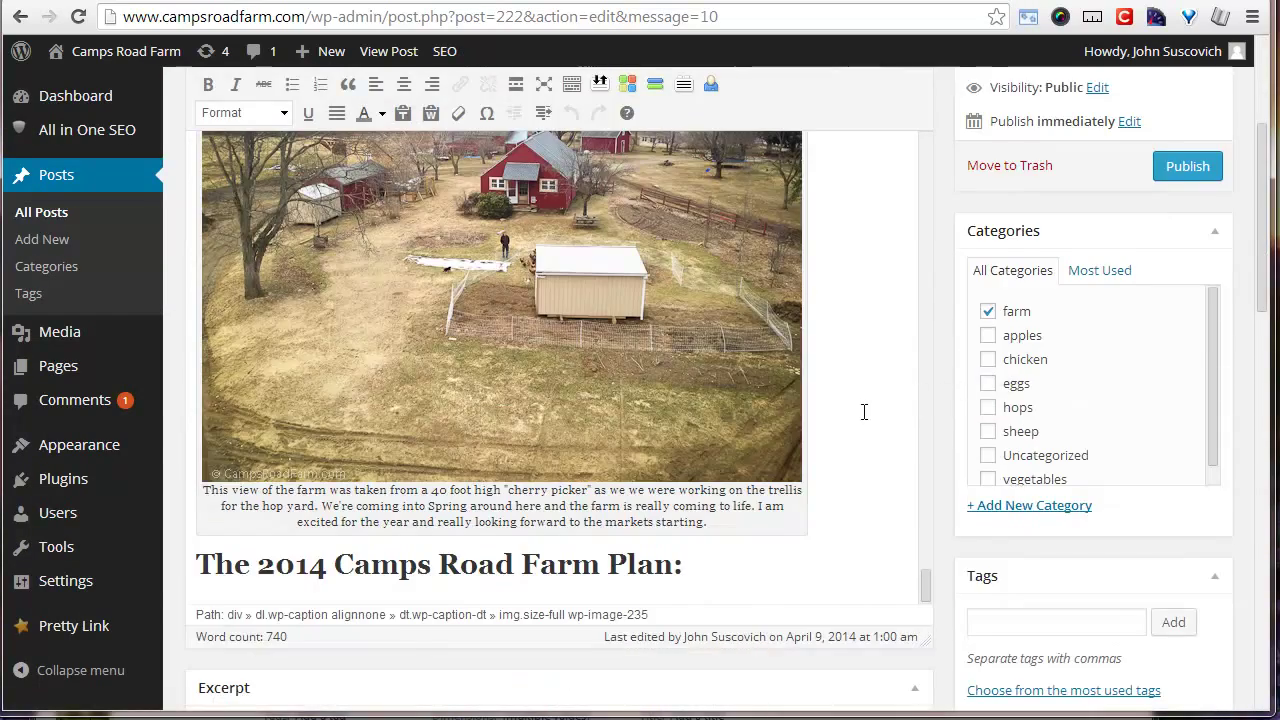
pyautogui.scroll(-10, 864, 411)
pyautogui.scroll(15, 864, 411)
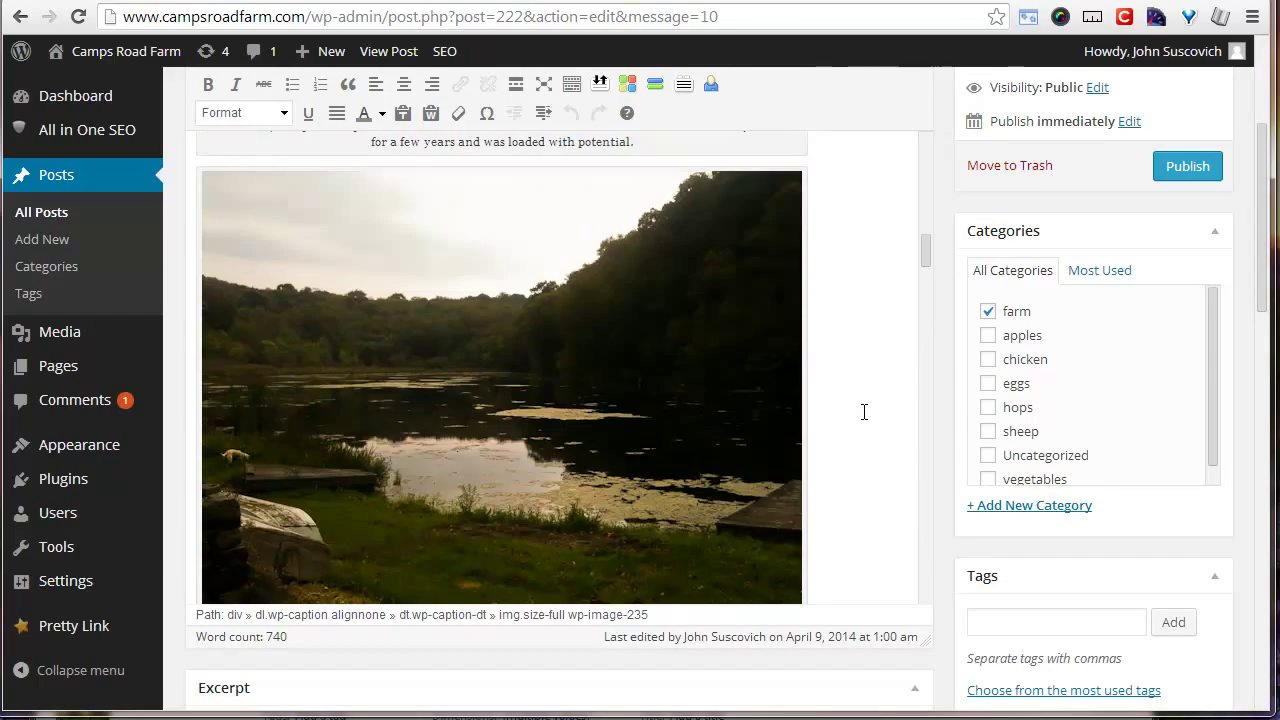
pyautogui.scroll(8, 864, 411)
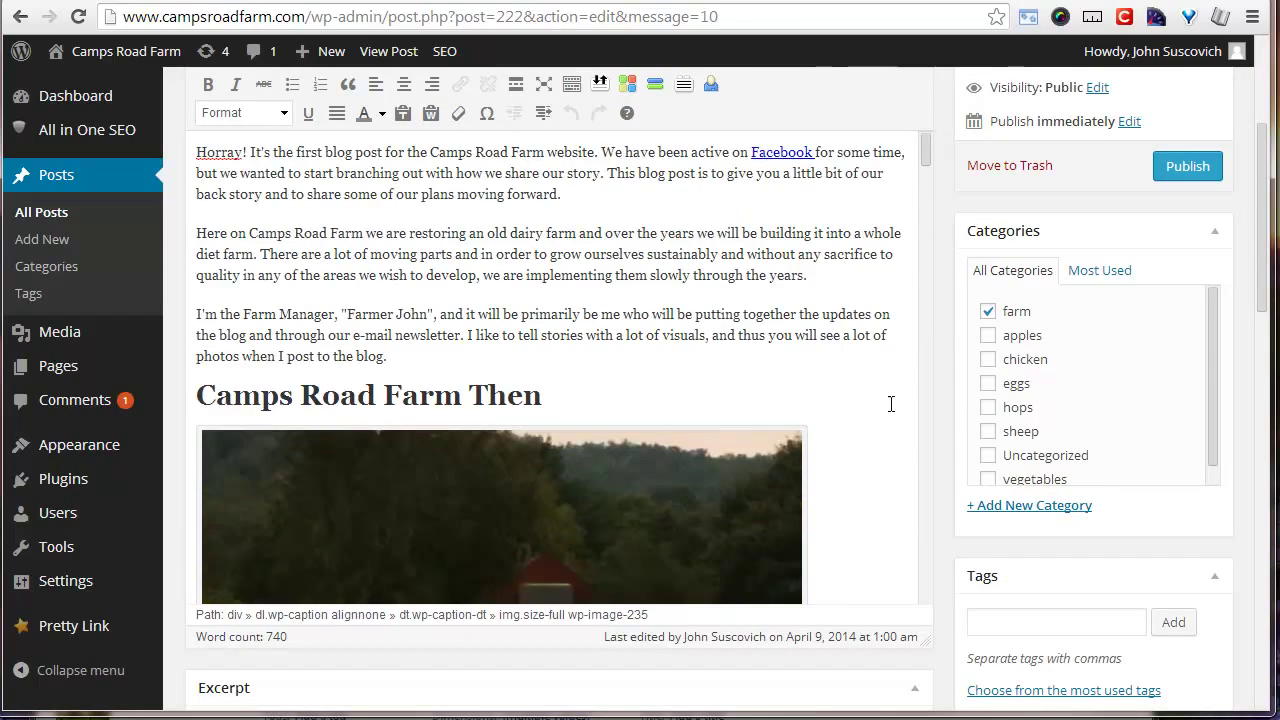
pyautogui.scroll(-10, 967, 392)
pyautogui.scroll(-3, 962, 404)
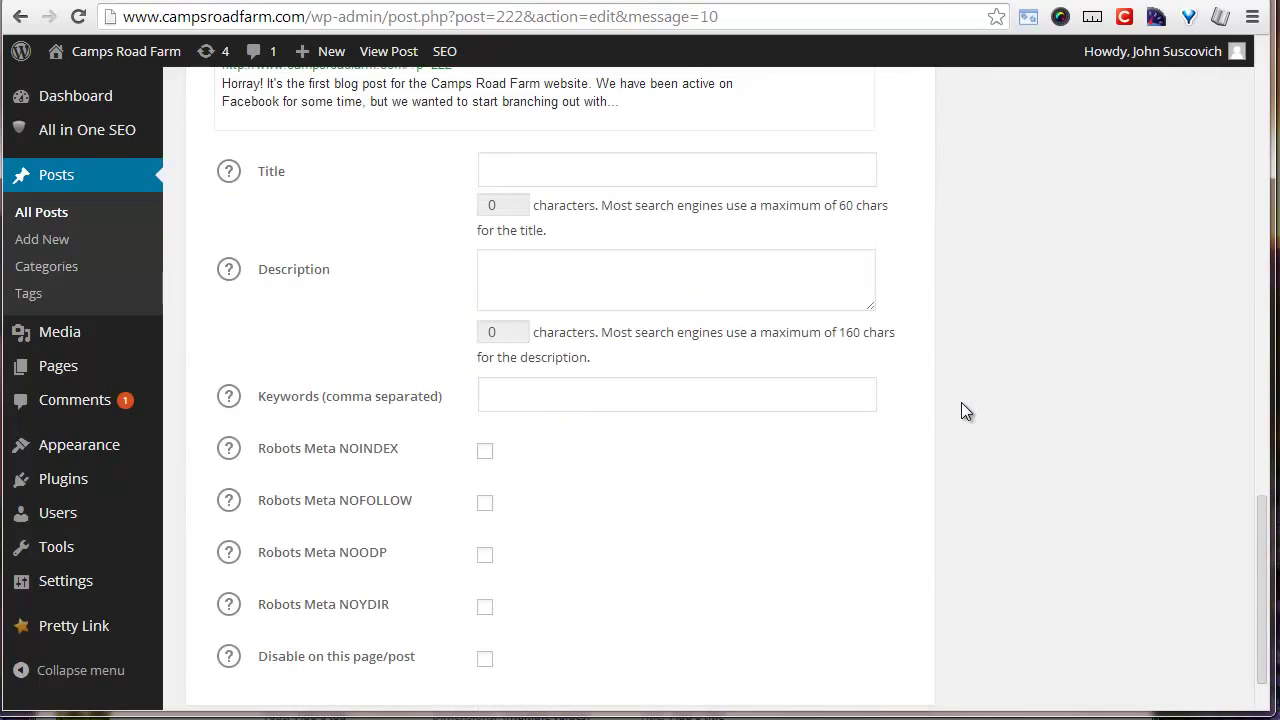
pyautogui.scroll(15, 1097, 433)
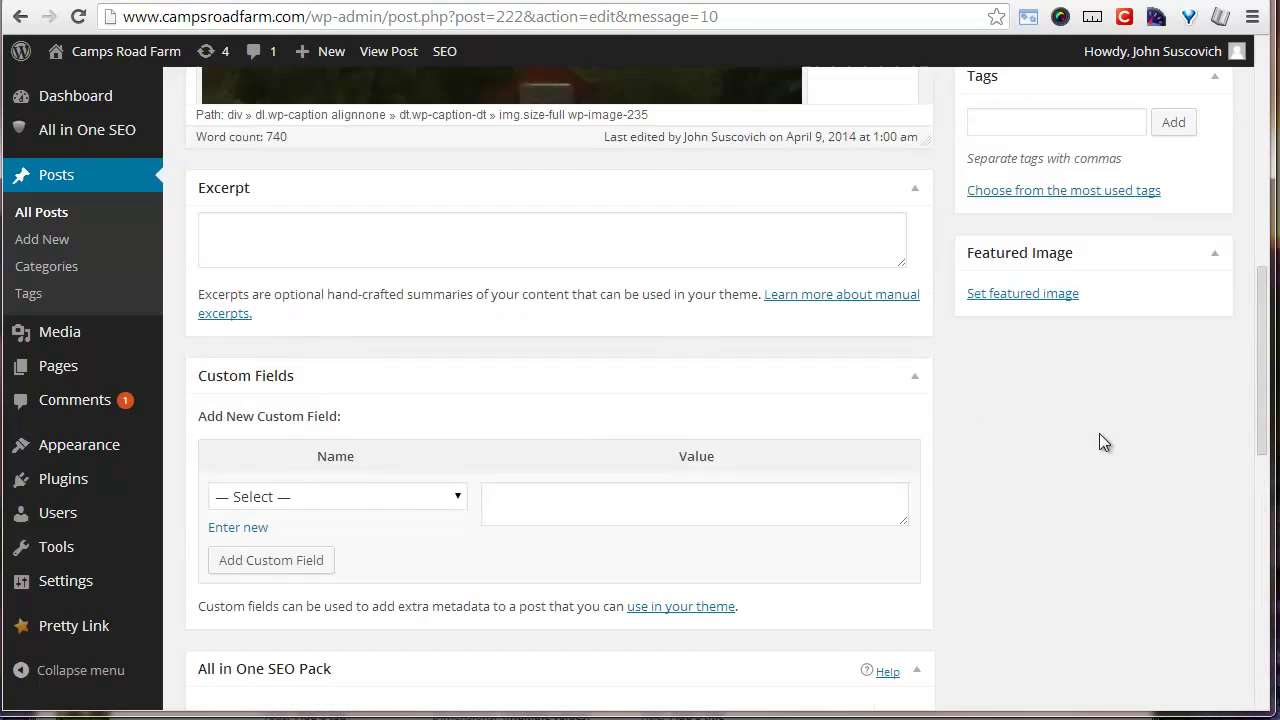
pyautogui.scroll(-1, 1098, 435)
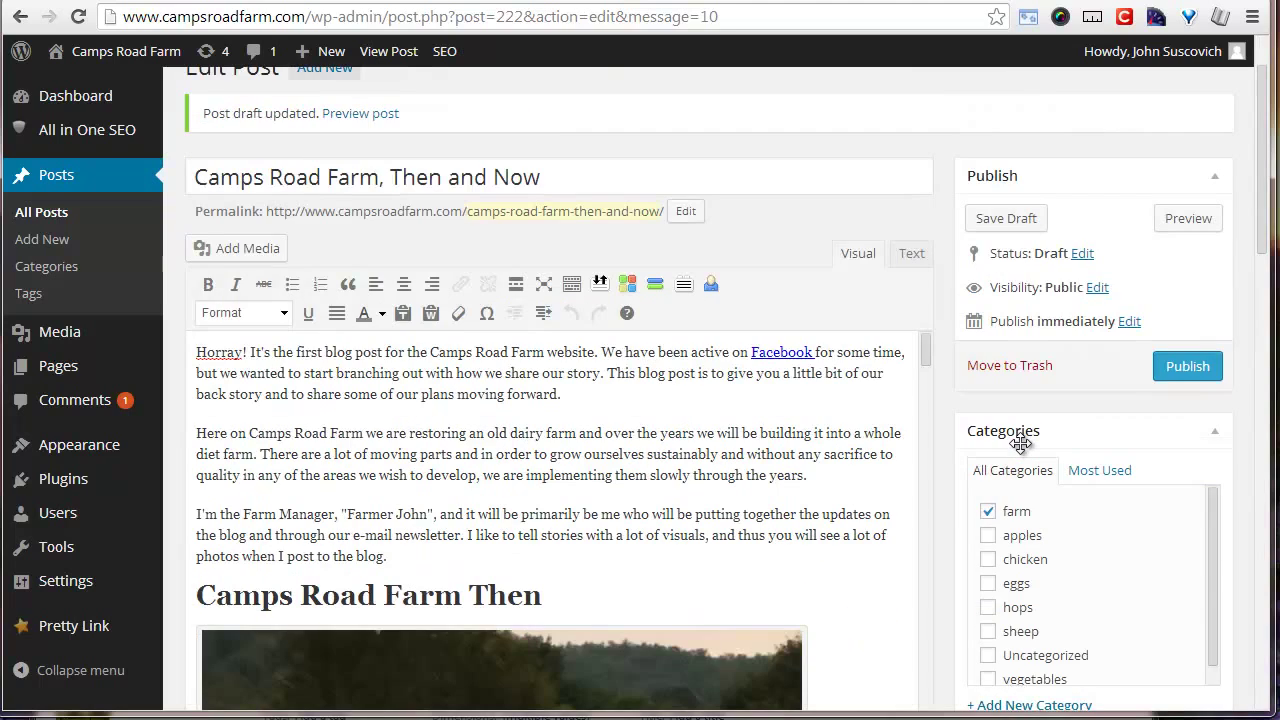
pyautogui.scroll(1, 1020, 445)
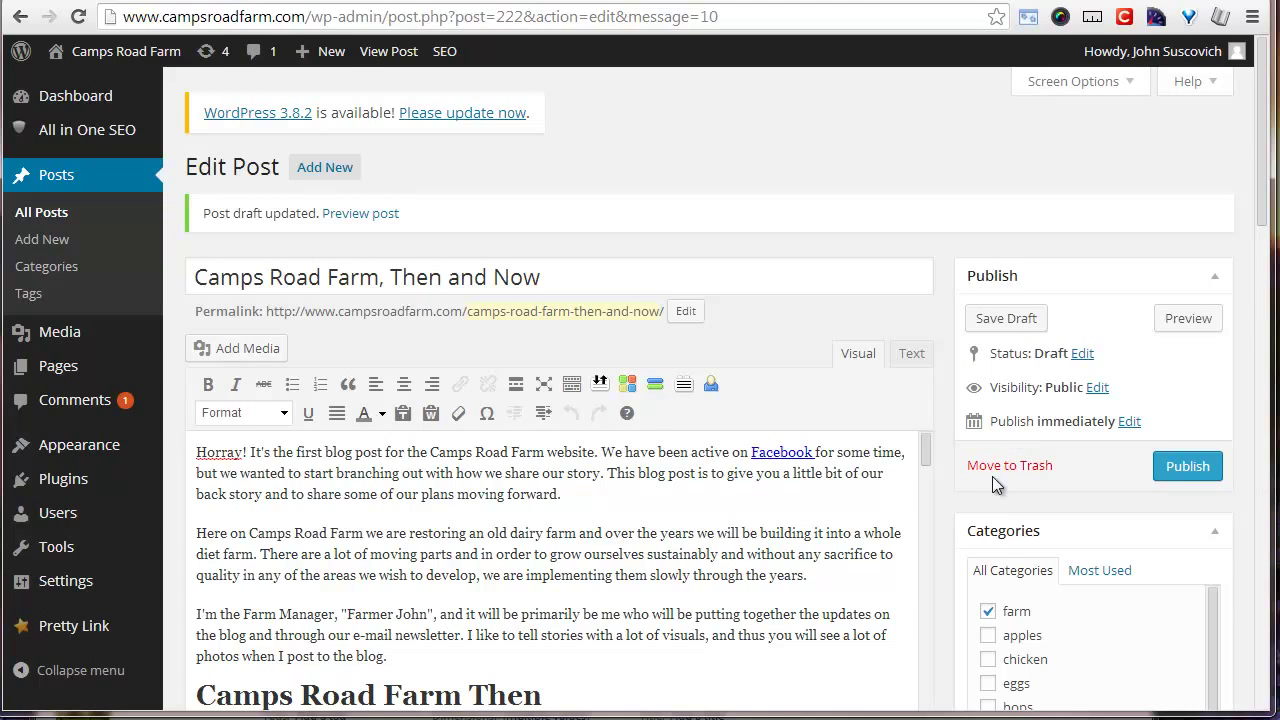
# Scroll through the post editor to check the draft's farm photos and captions
pyautogui.scroll(-4, 992, 476)
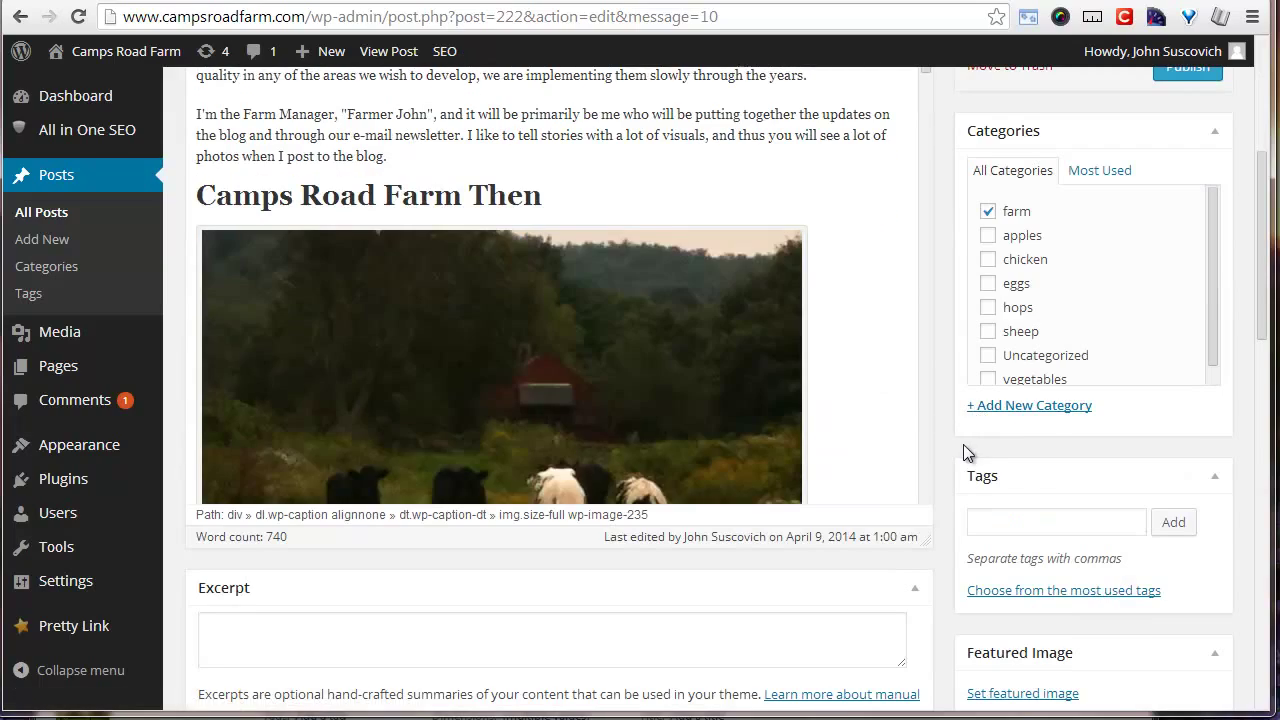
pyautogui.scroll(2, 955, 447)
pyautogui.scroll(-4, 898, 451)
pyautogui.scroll(-10, 898, 451)
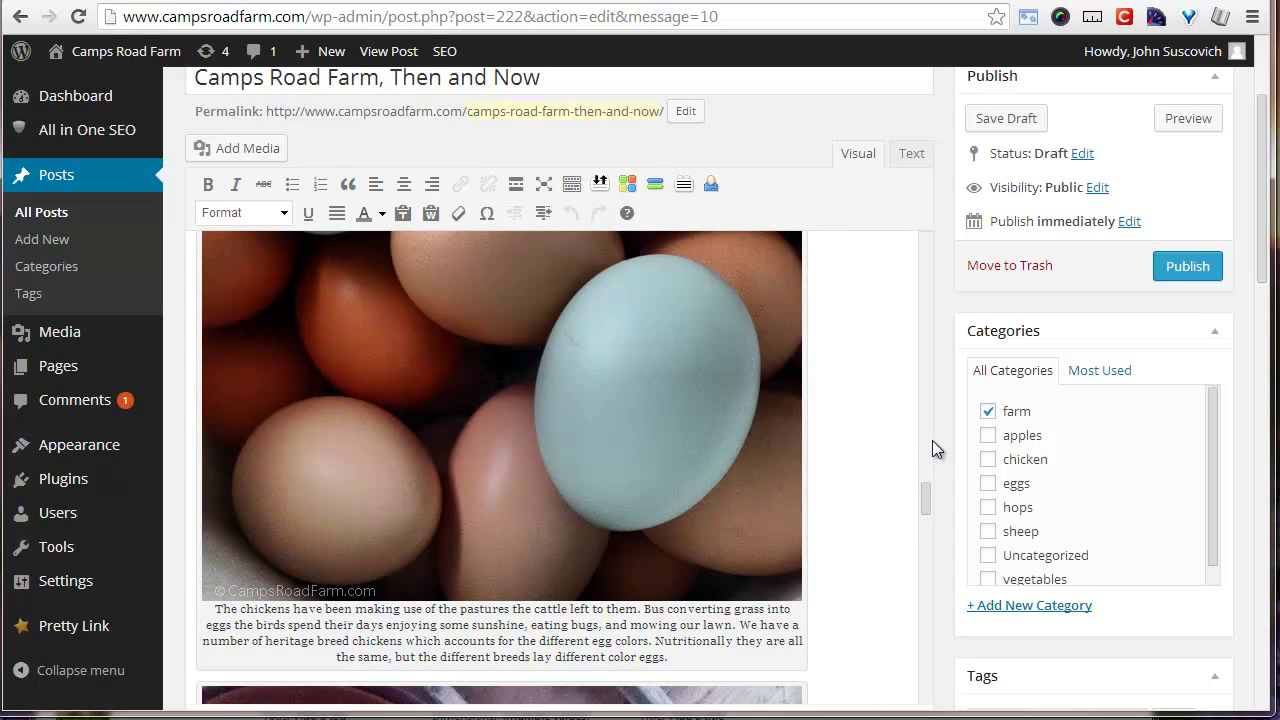
pyautogui.scroll(10, 932, 440)
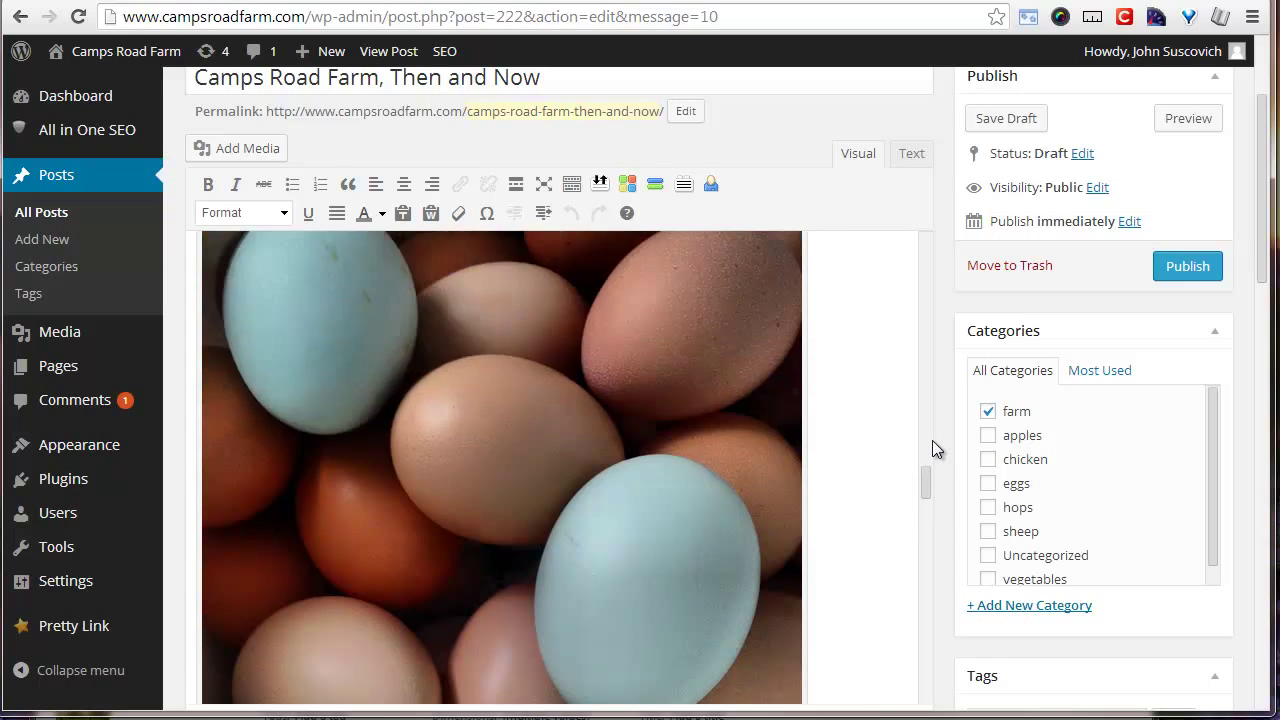
pyautogui.scroll(5, 932, 440)
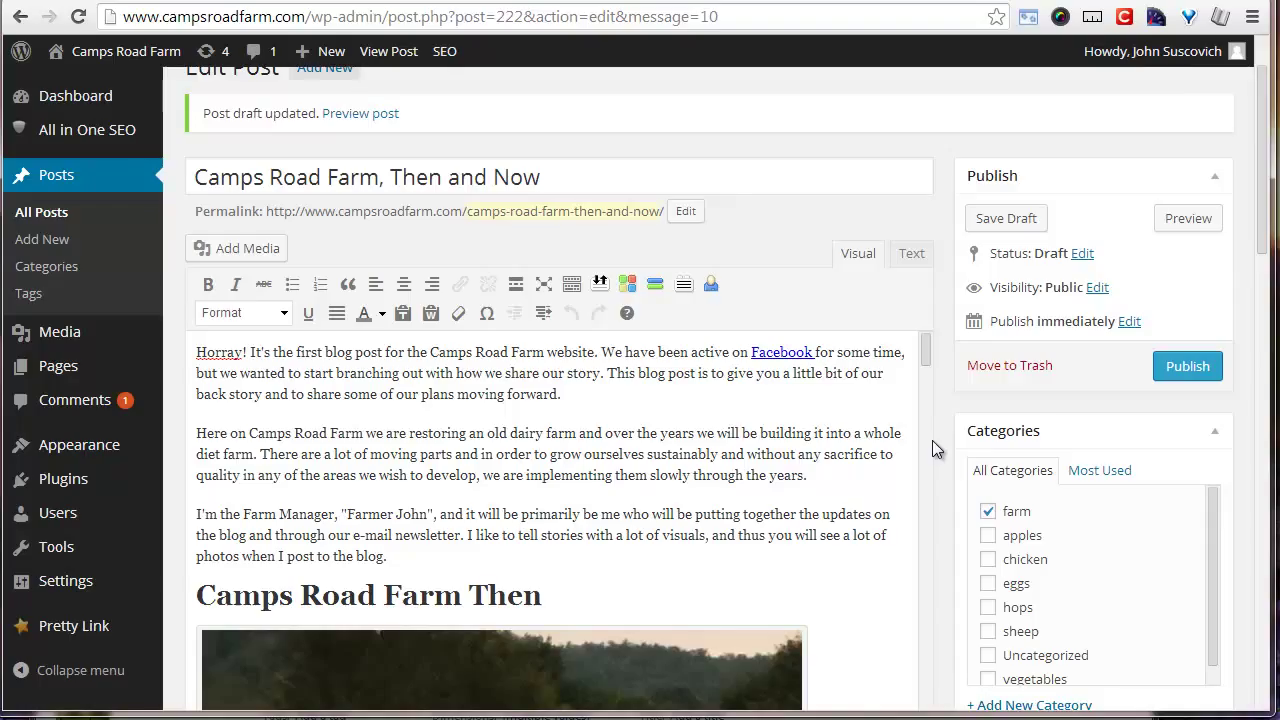
# Switch to the Farm Marketing Solutions tab and scroll through its search results page
pyautogui.click(927, 448)
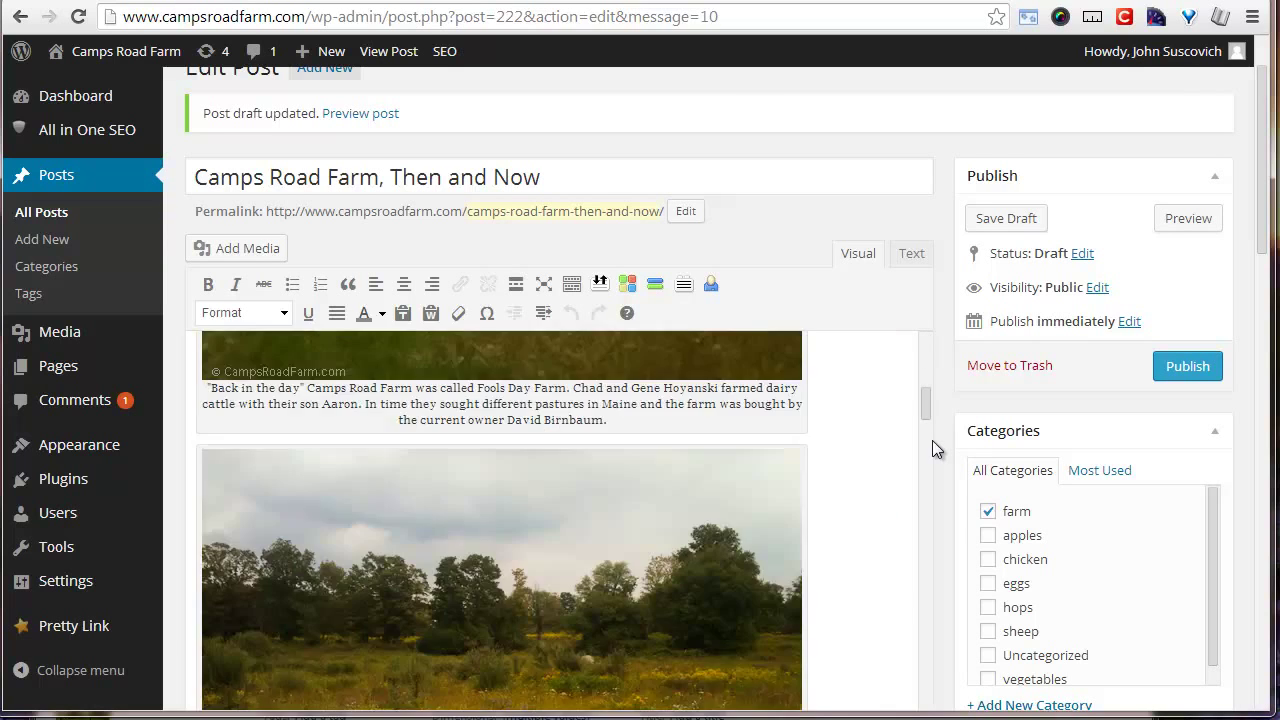
pyautogui.scroll(-15, 932, 448)
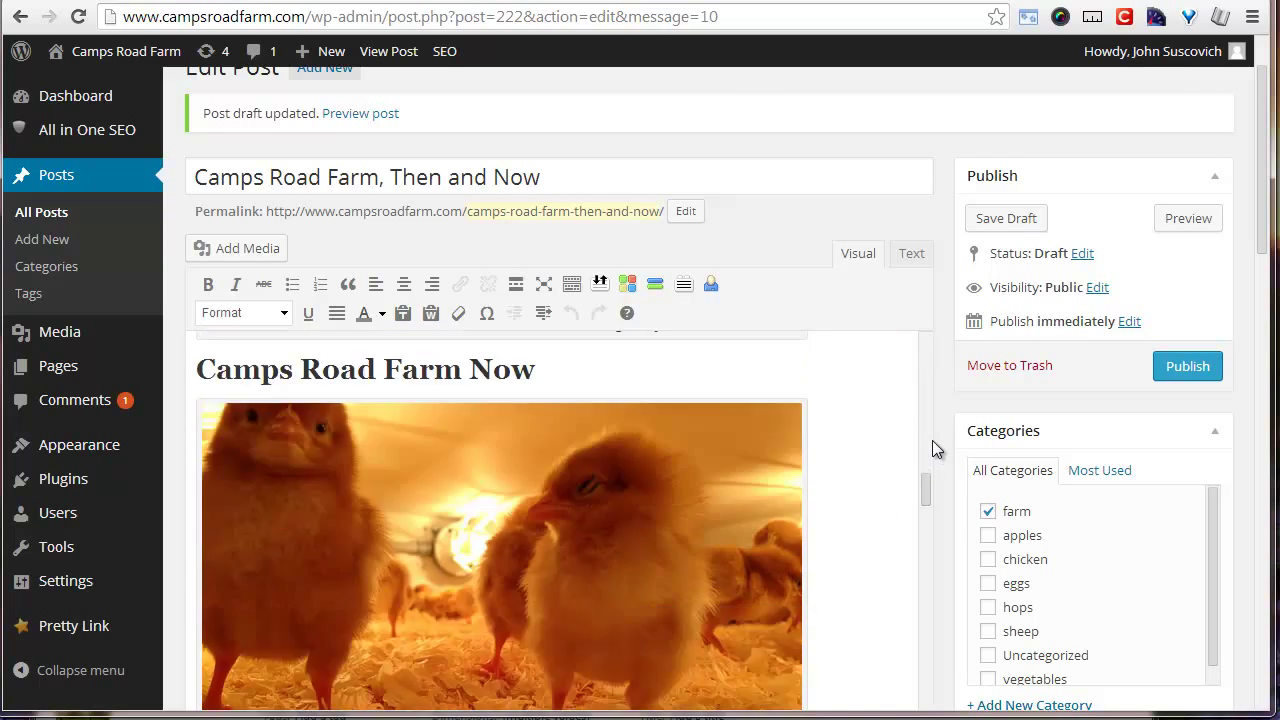
pyautogui.scroll(-6, 932, 448)
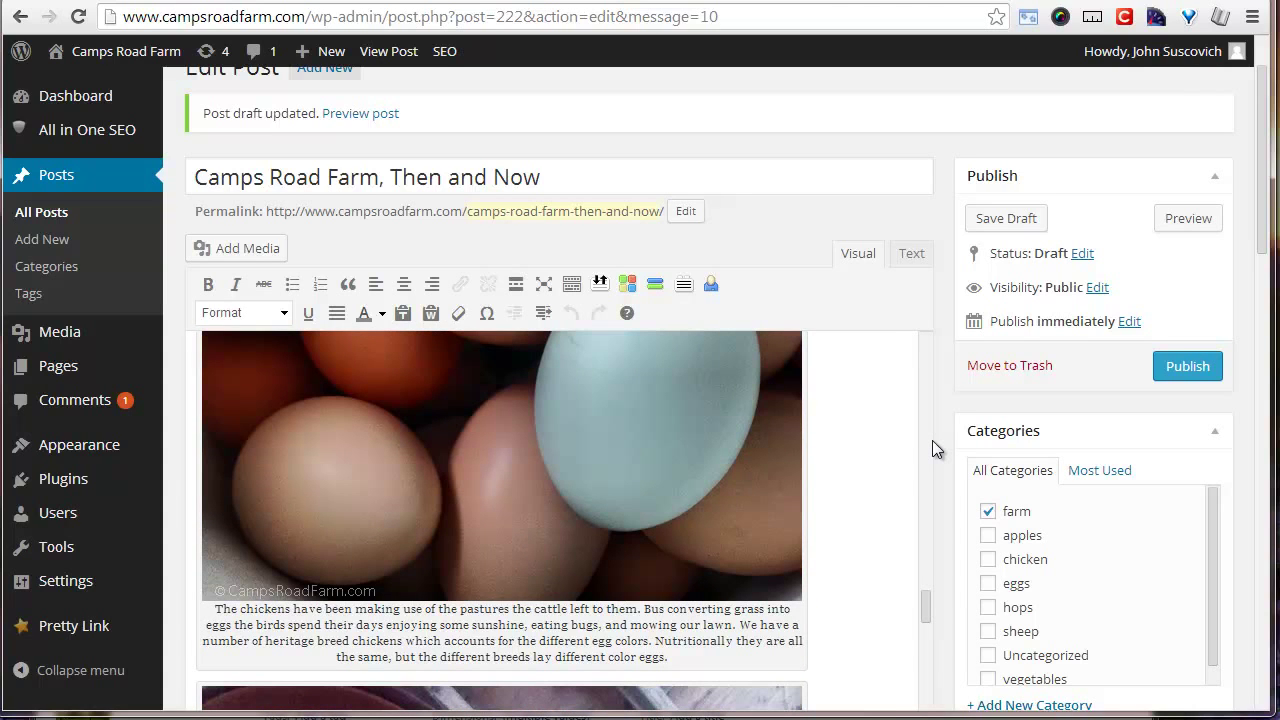
pyautogui.scroll(-6, 928, 460)
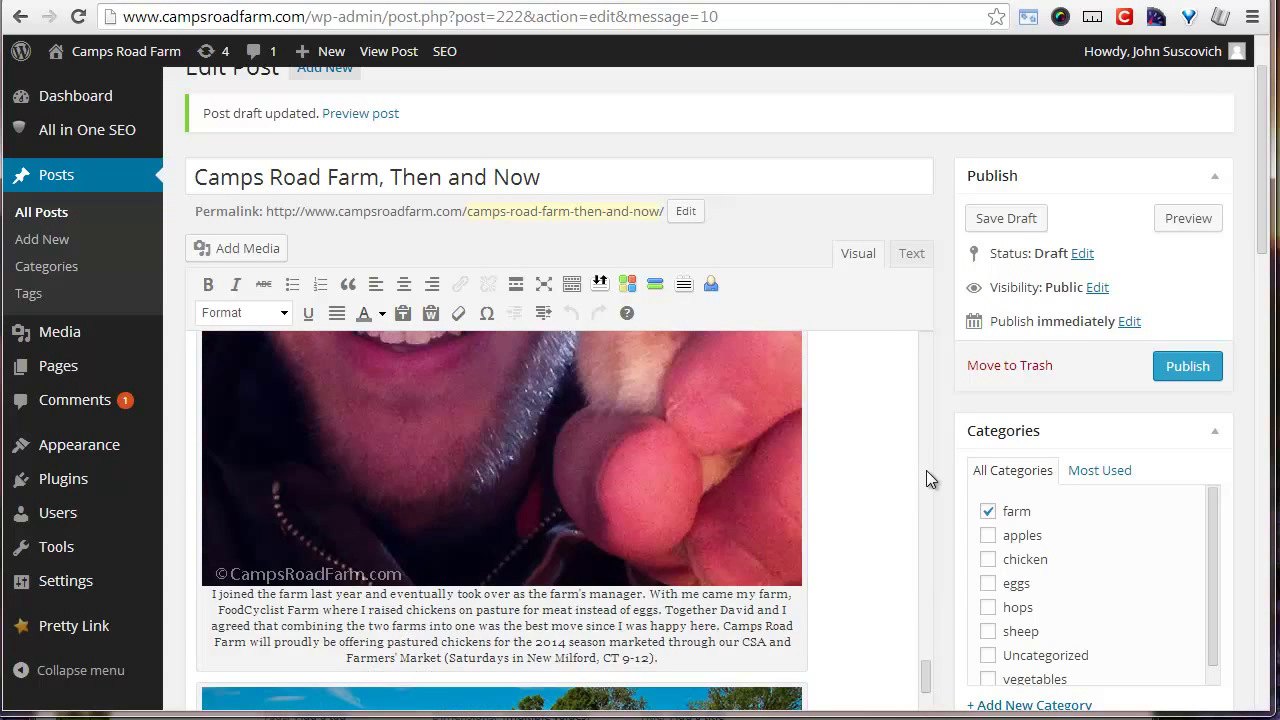
pyautogui.scroll(2, 926, 477)
pyautogui.scroll(20, 926, 474)
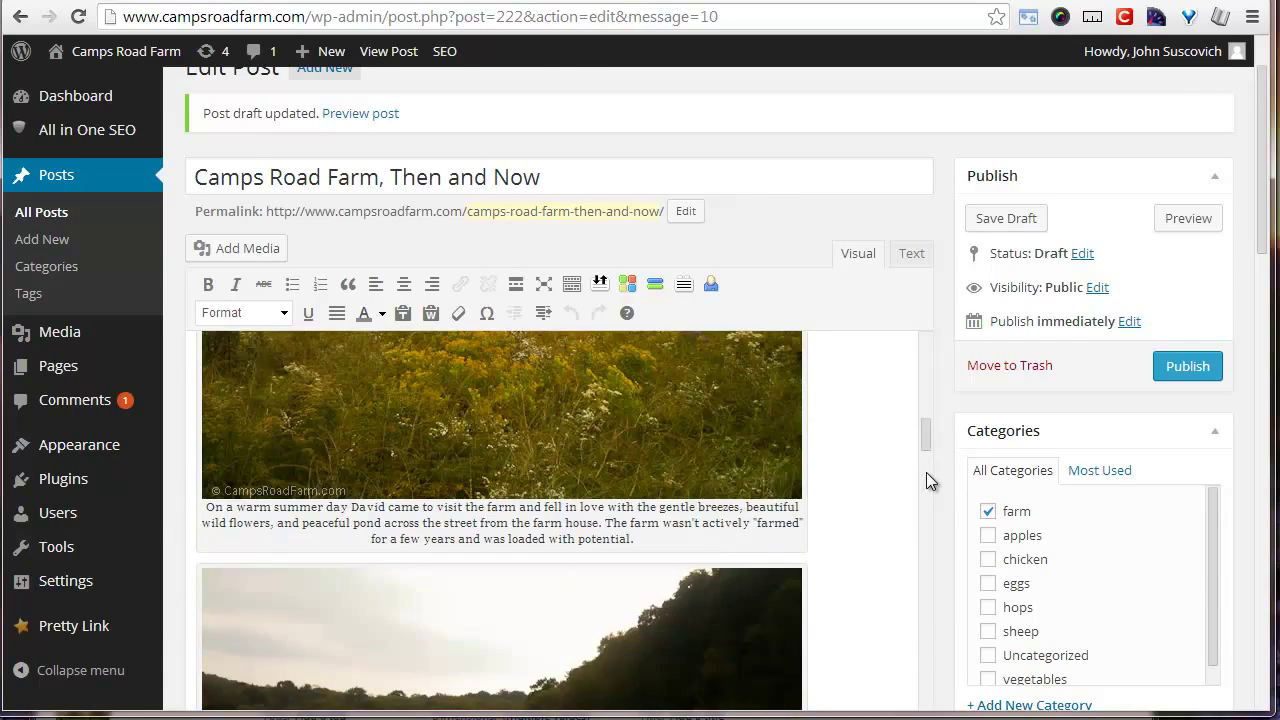
pyautogui.scroll(10, 926, 472)
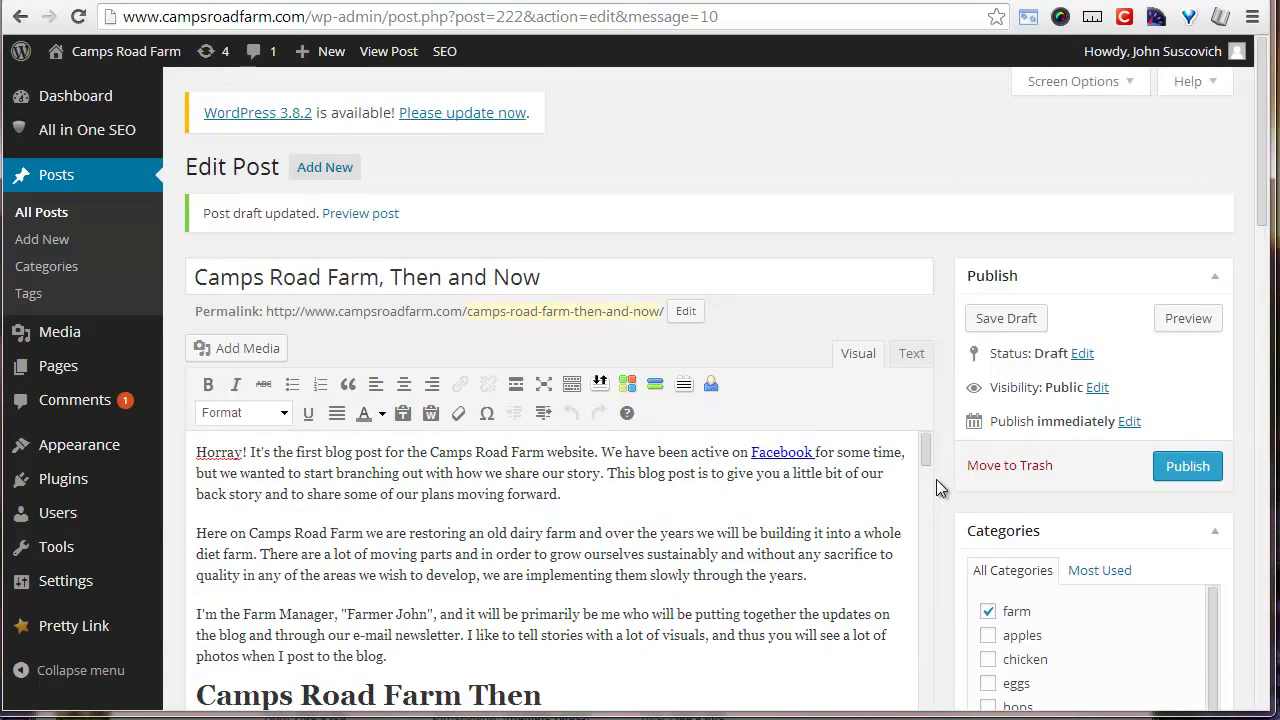
pyautogui.scroll(-3, 936, 479)
pyautogui.scroll(-1, 936, 479)
pyautogui.scroll(4, 936, 479)
pyautogui.scroll(-3, 1021, 138)
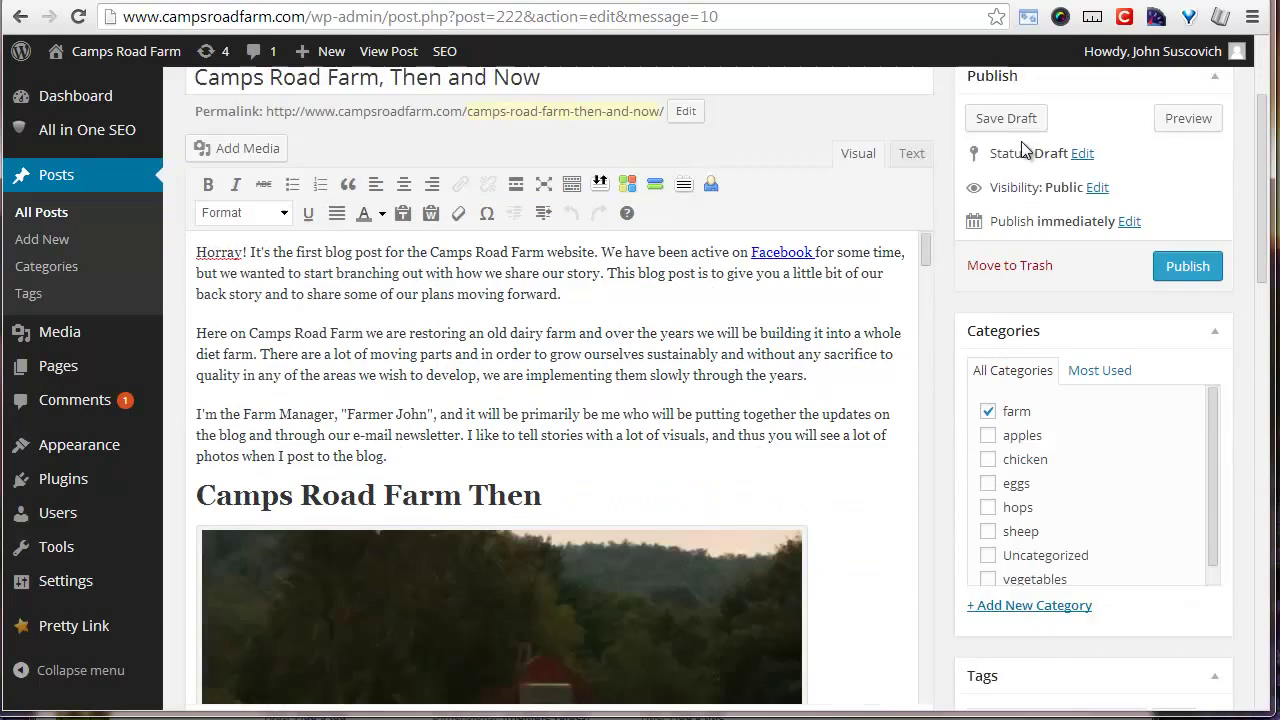
pyautogui.scroll(2, 981, 336)
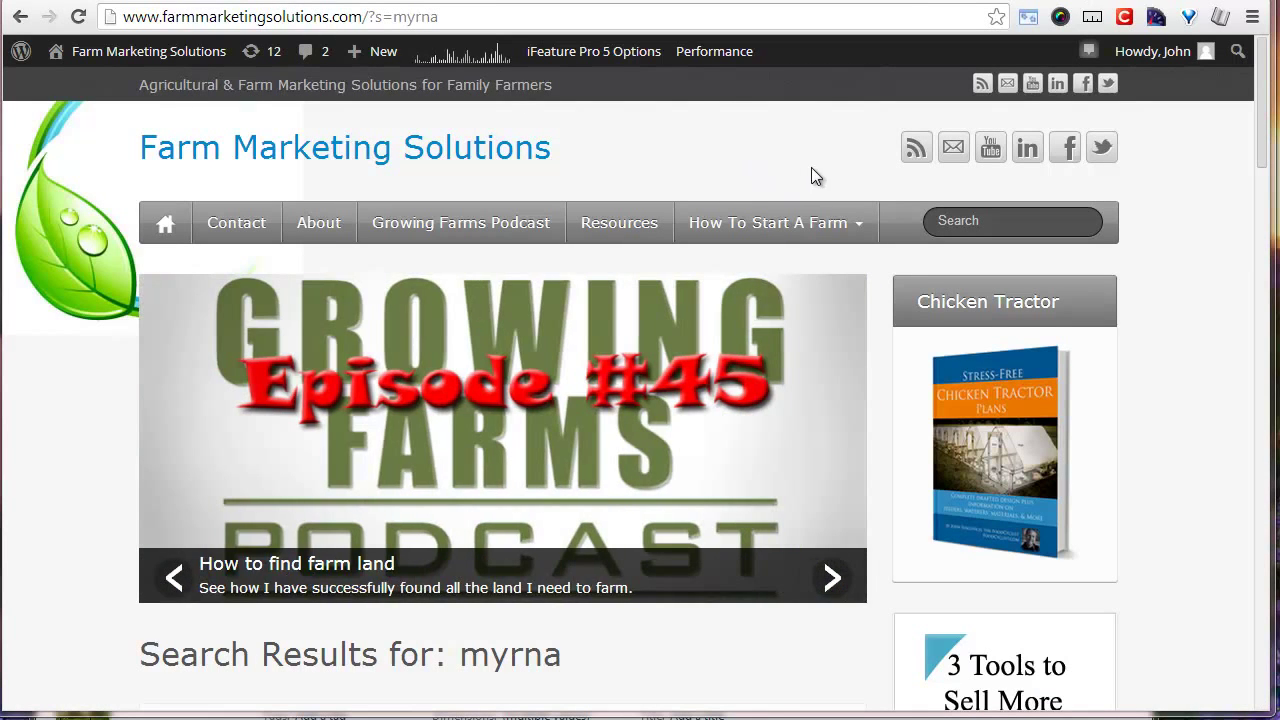
# Open the How to Start a CSA page from the How To Start A Farm menu
pyautogui.moveTo(788, 228)
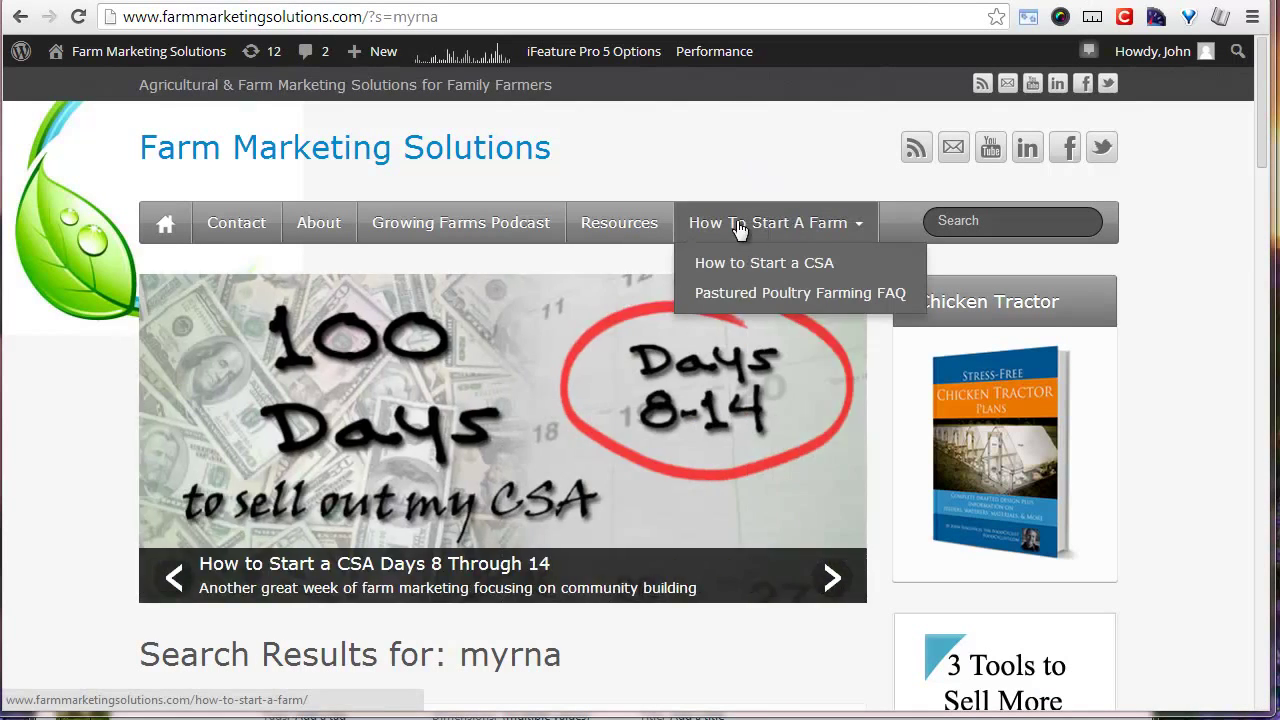
pyautogui.click(741, 265)
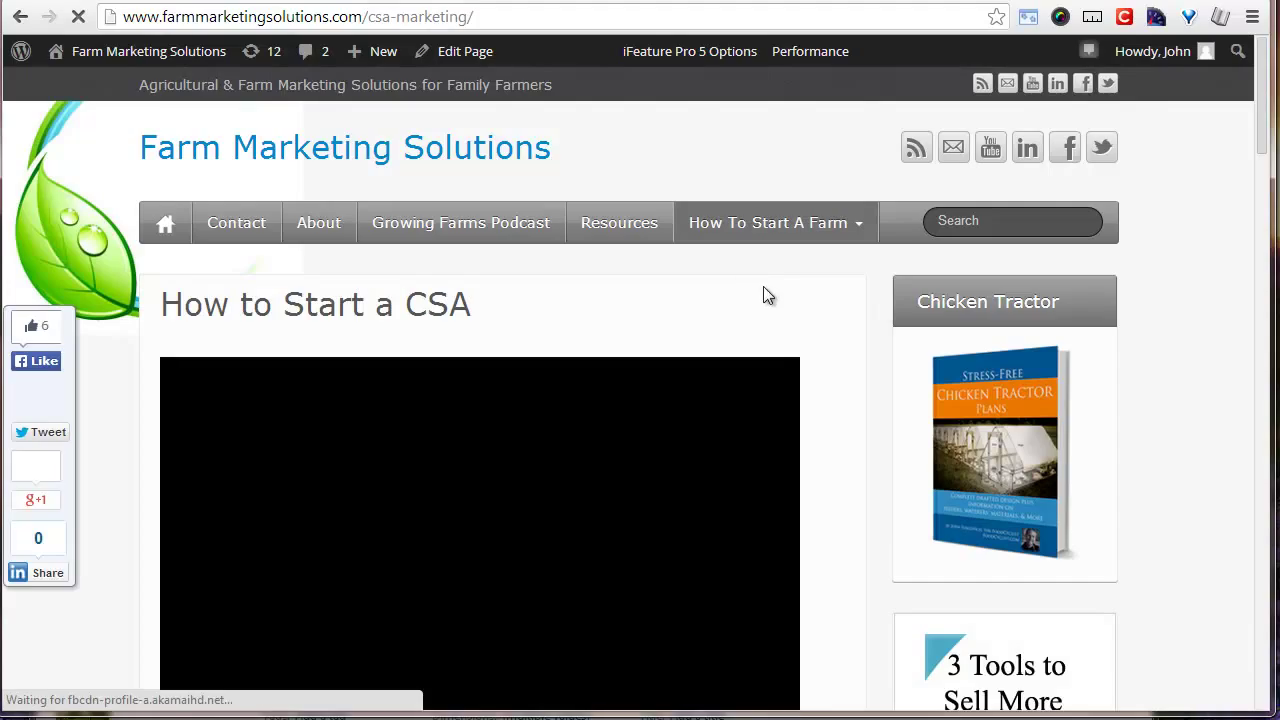
pyautogui.scroll(-3, 852, 312)
pyautogui.scroll(-12, 852, 318)
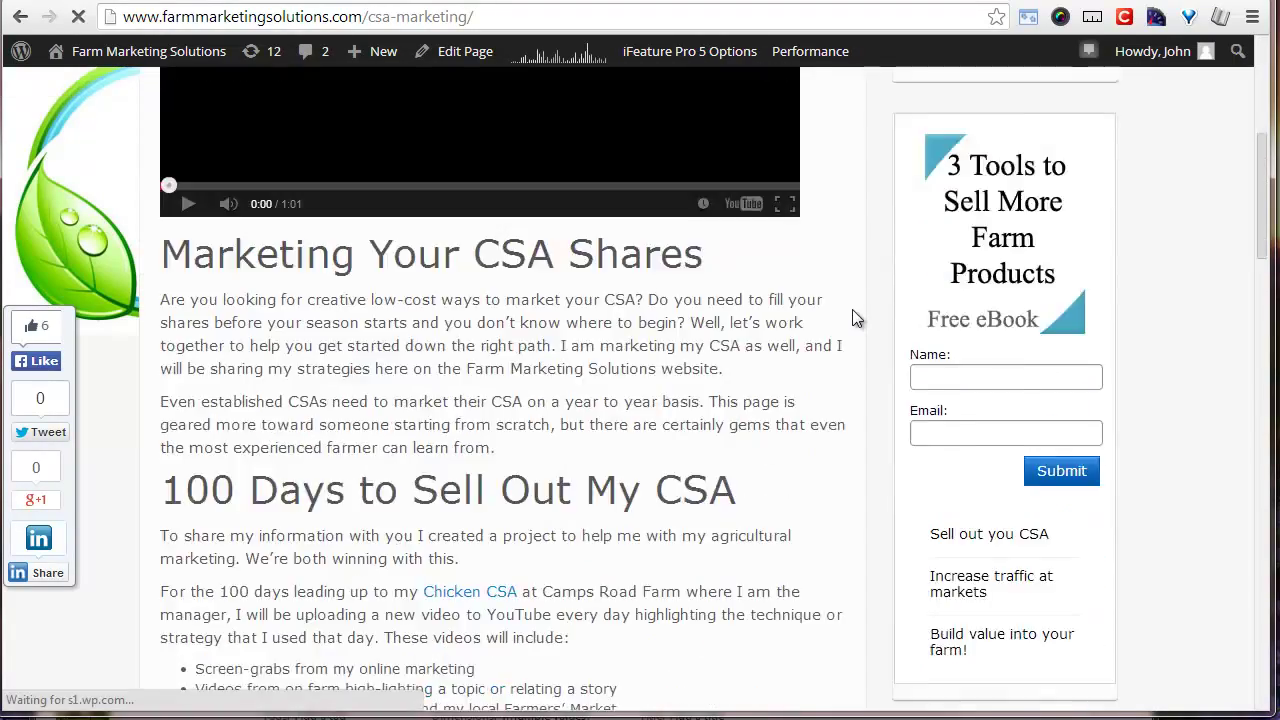
pyautogui.scroll(-6, 852, 318)
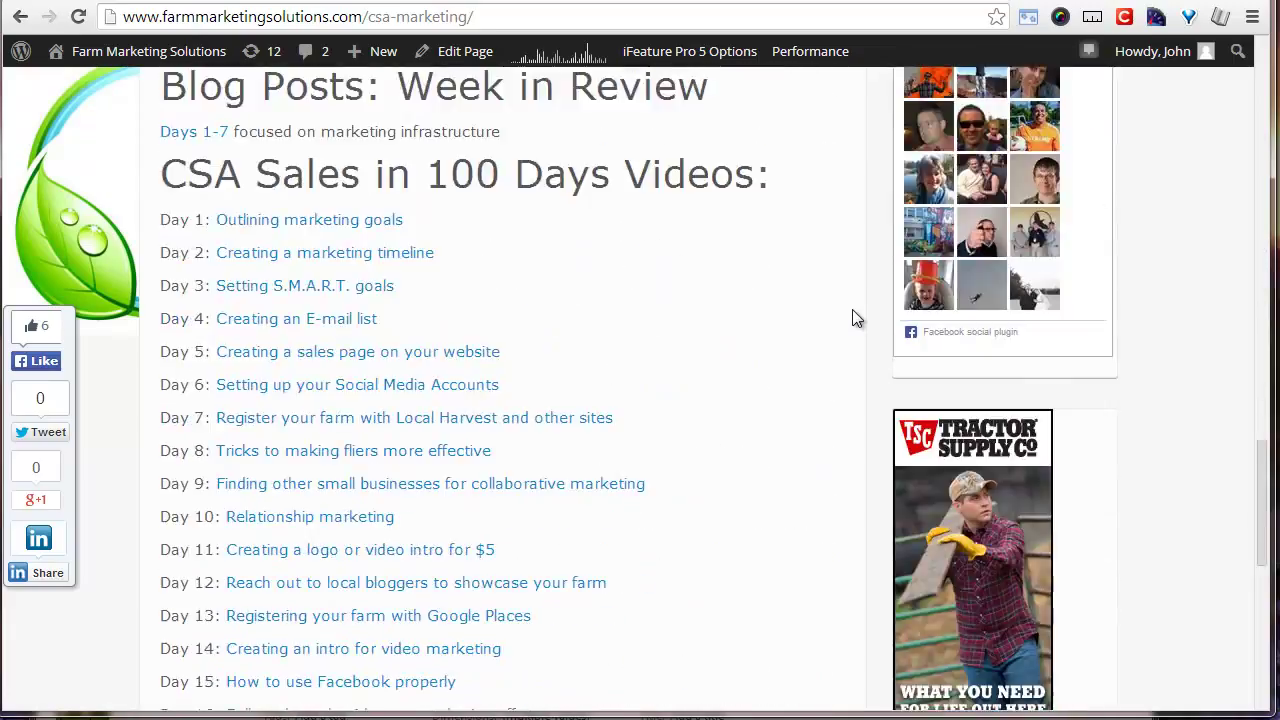
pyautogui.scroll(12, 852, 318)
pyautogui.scroll(5, 853, 312)
# Scroll down the page to the CSA Sales in 100 Days video list
pyautogui.scroll(-11, 853, 312)
pyautogui.scroll(-6, 852, 318)
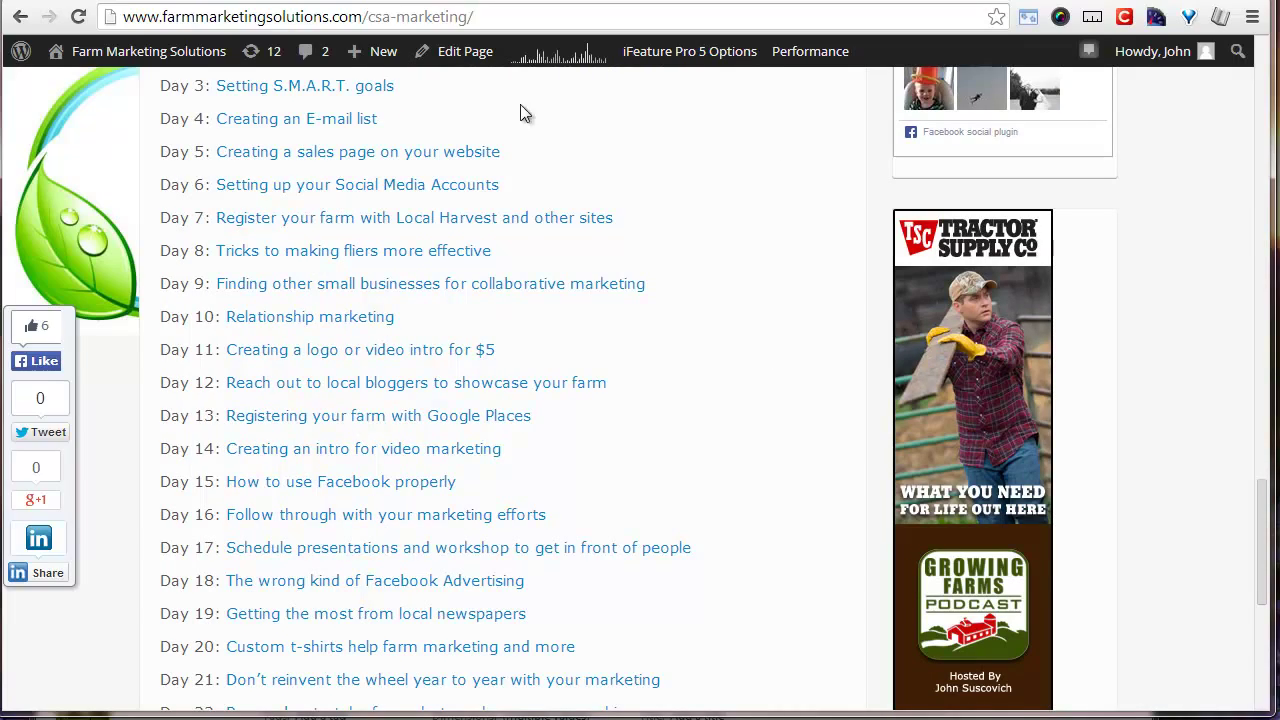
pyautogui.scroll(6, 750, 292)
pyautogui.scroll(5, 750, 292)
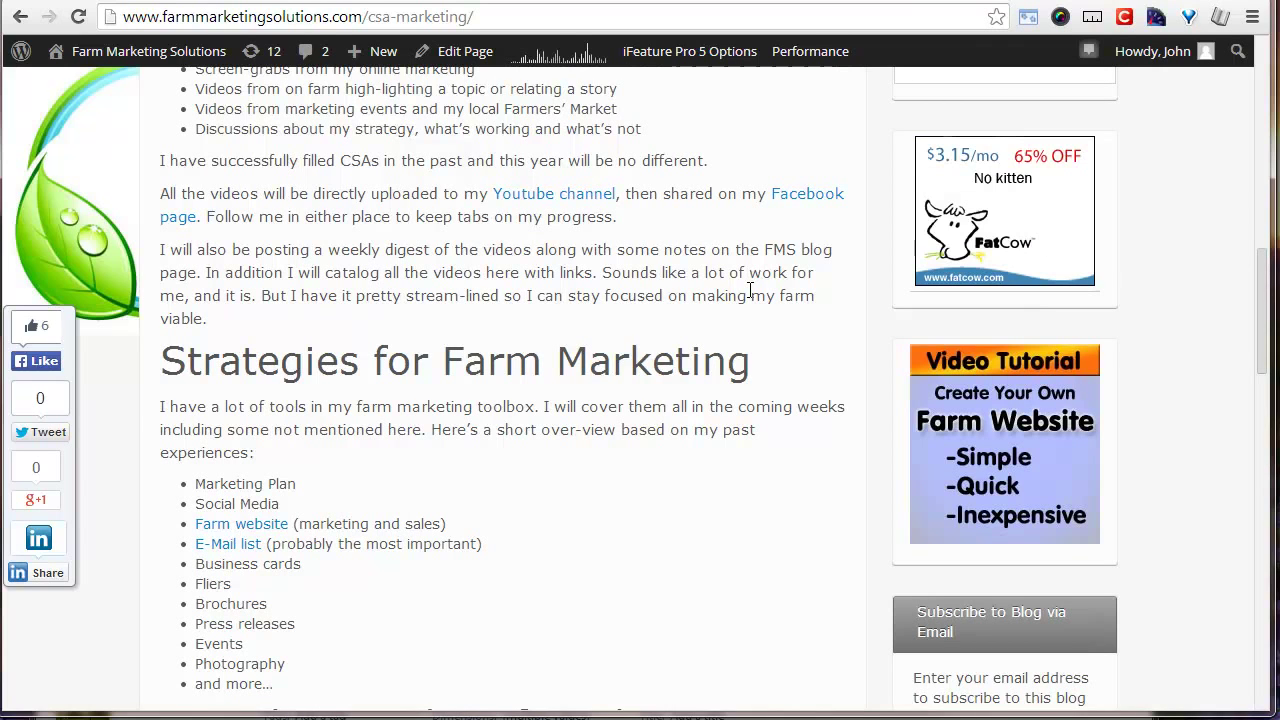
pyautogui.scroll(6, 750, 292)
pyautogui.scroll(5, 752, 297)
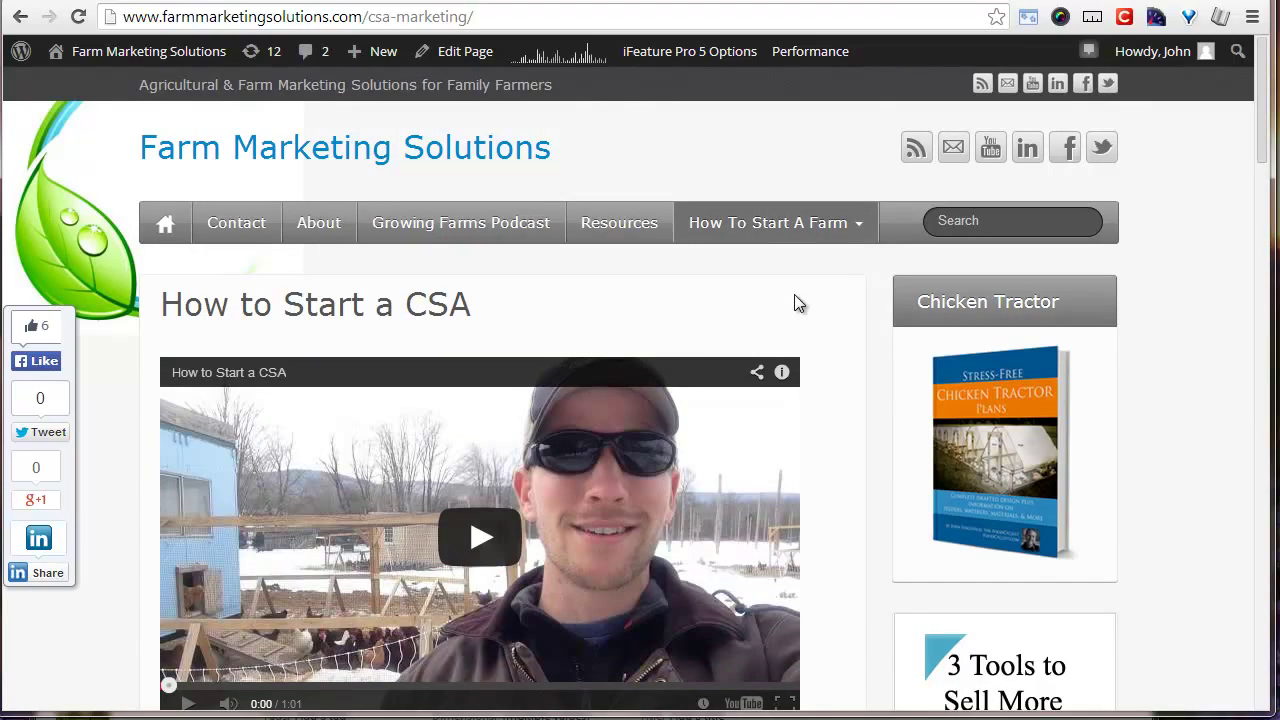
pyautogui.scroll(-10, 805, 300)
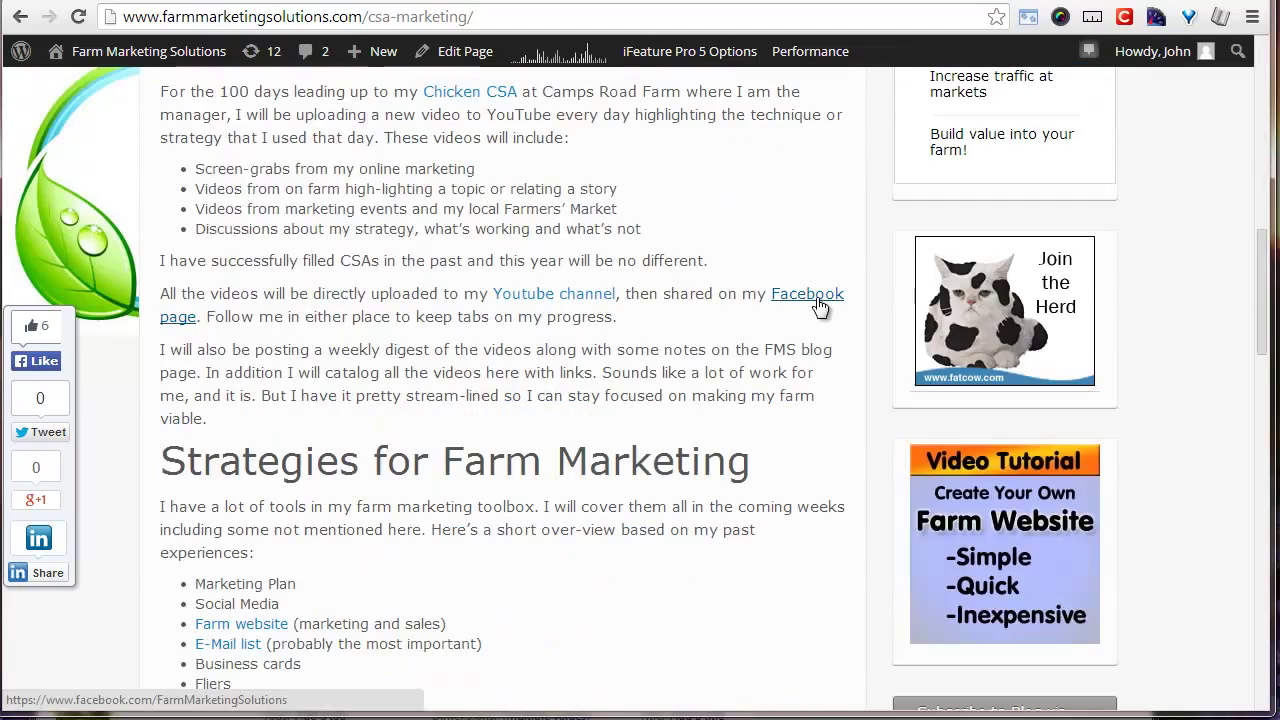
pyautogui.scroll(-5, 815, 310)
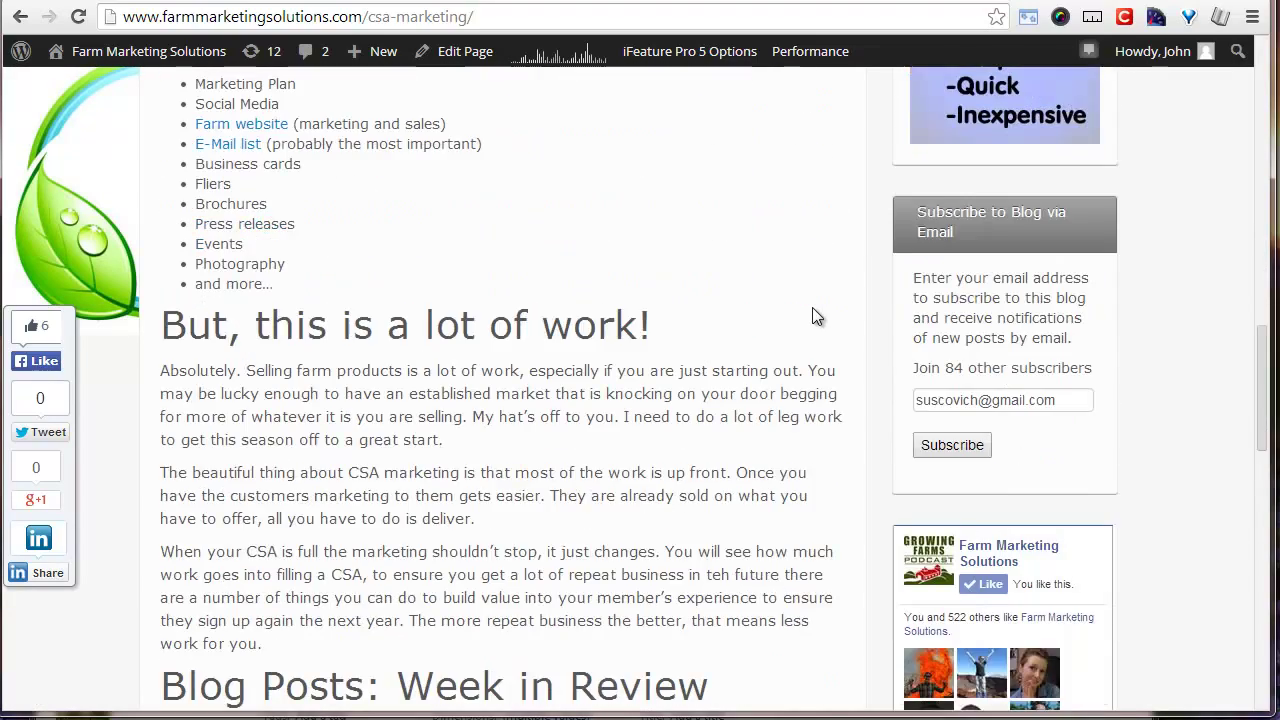
pyautogui.scroll(-5, 812, 314)
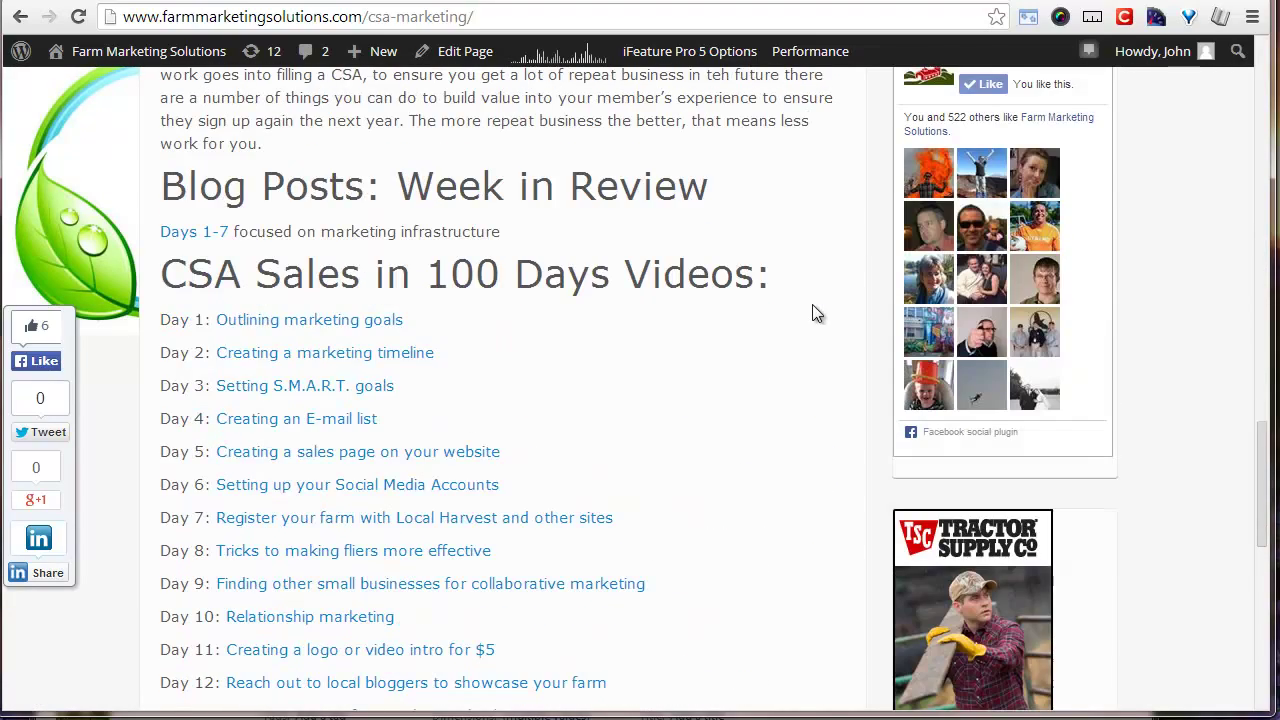